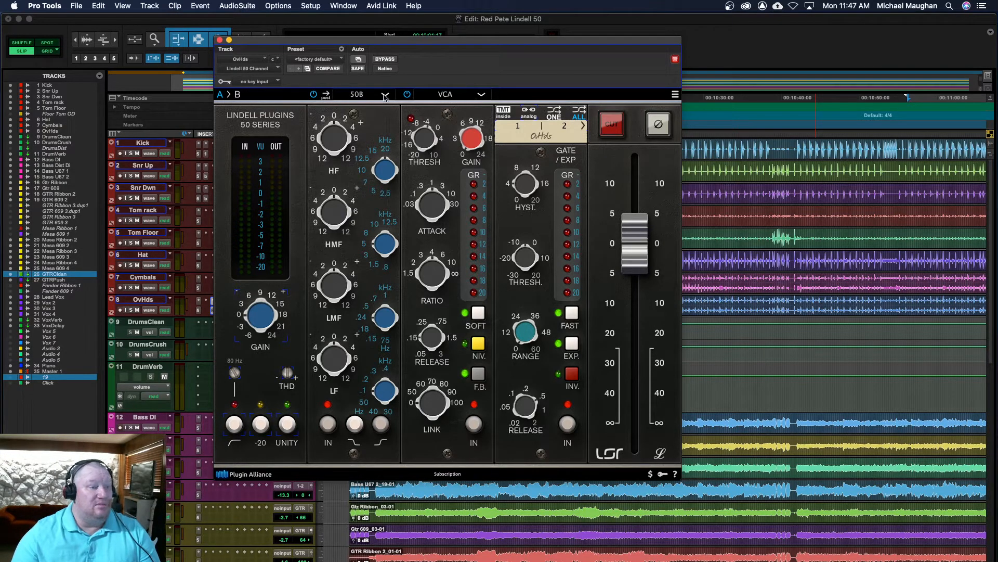
- Try the plugin interface at 90 % UI zoom and return it to 120 %
click(675, 94)
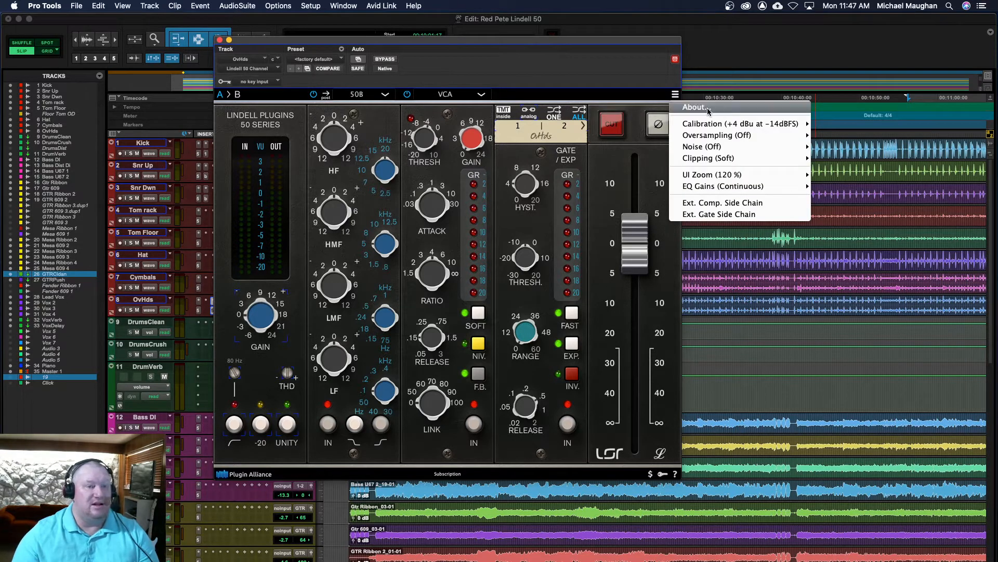
mouse_move(716, 121)
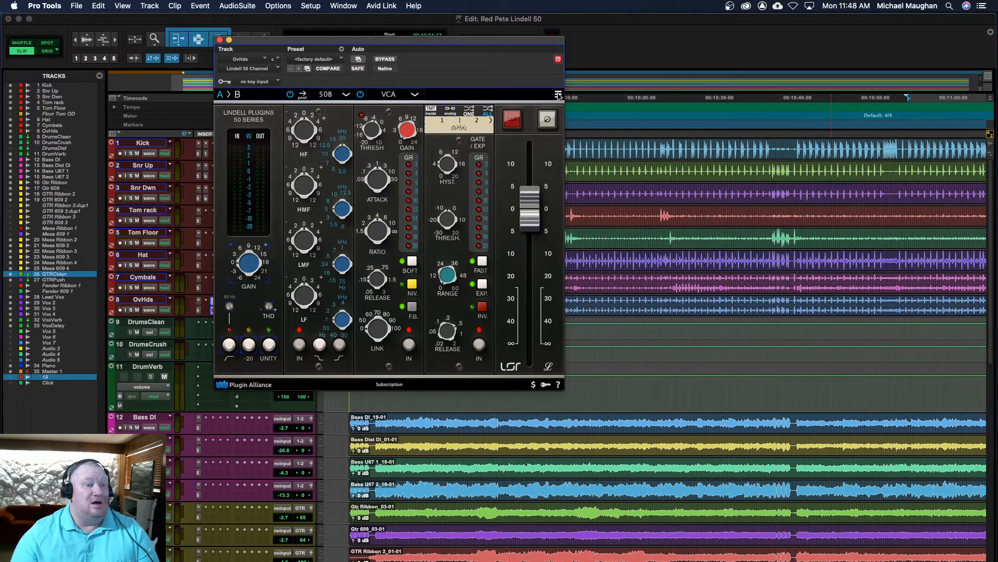
click(558, 95)
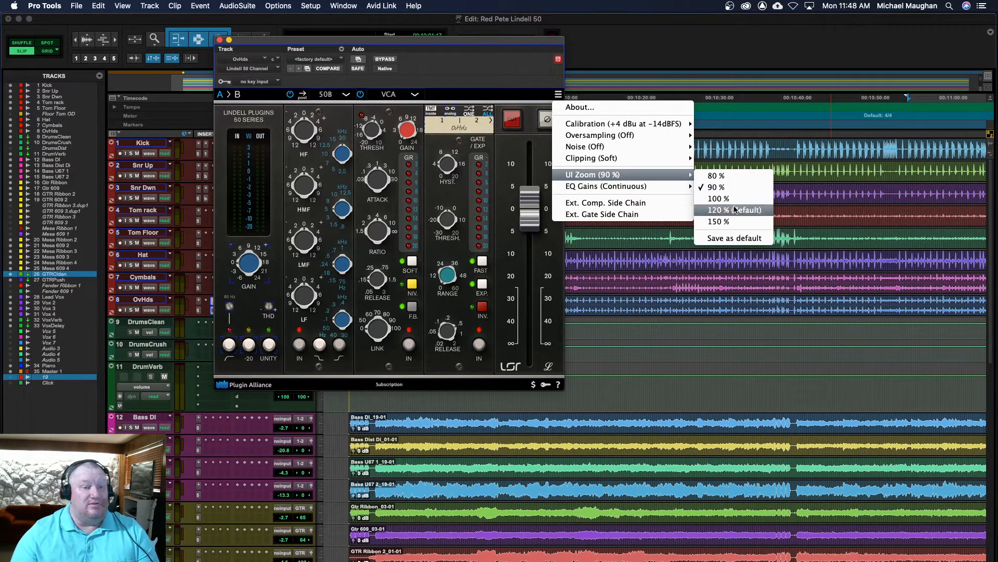
click(735, 209)
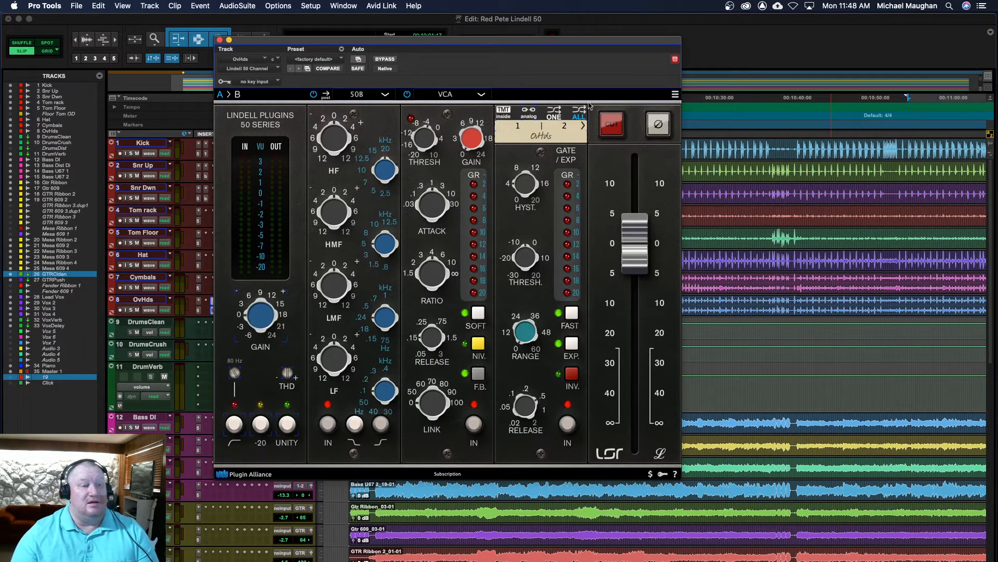
- Set the EQ gains to Stepped and try the HF gain knob
click(675, 95)
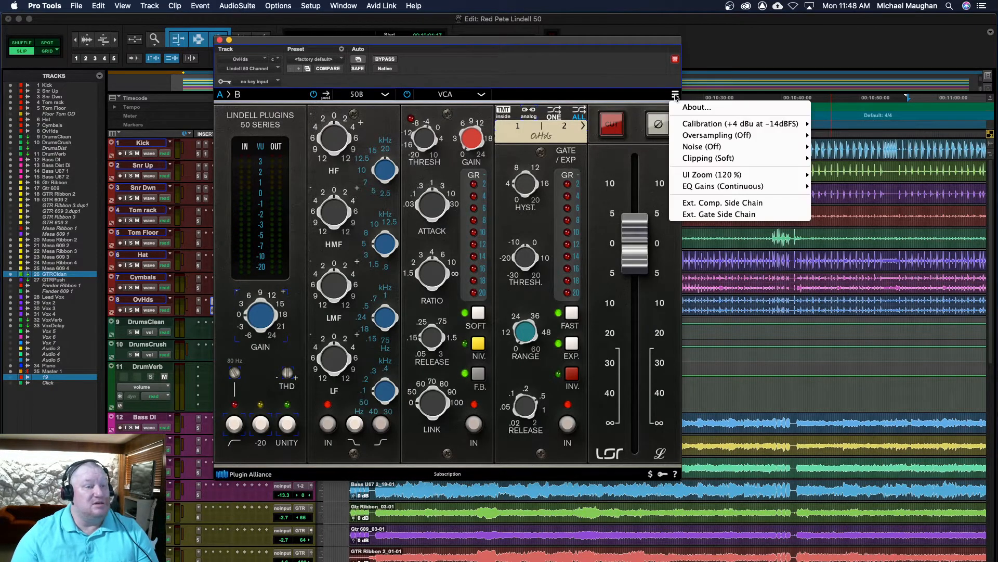
mouse_move(800, 178)
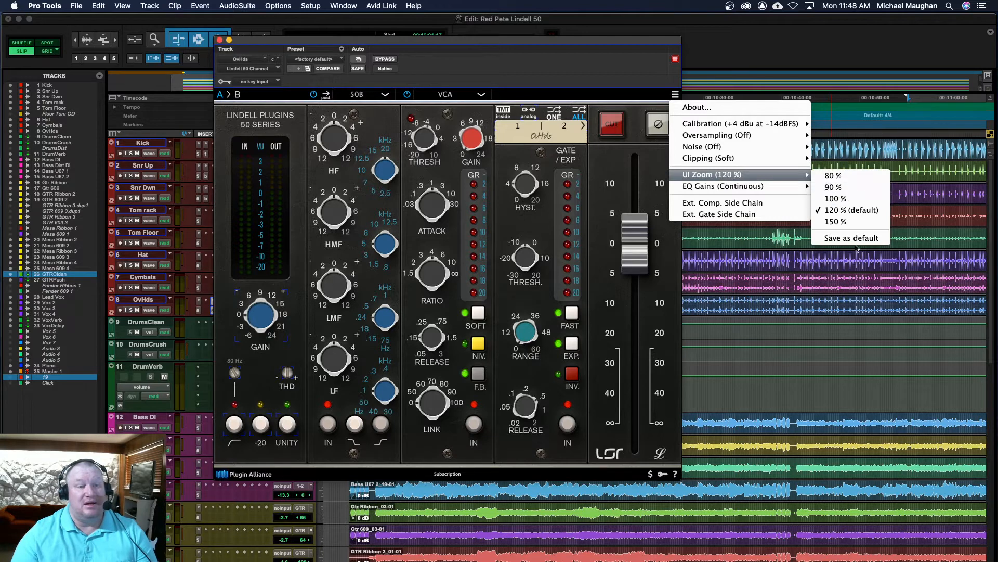
mouse_move(753, 187)
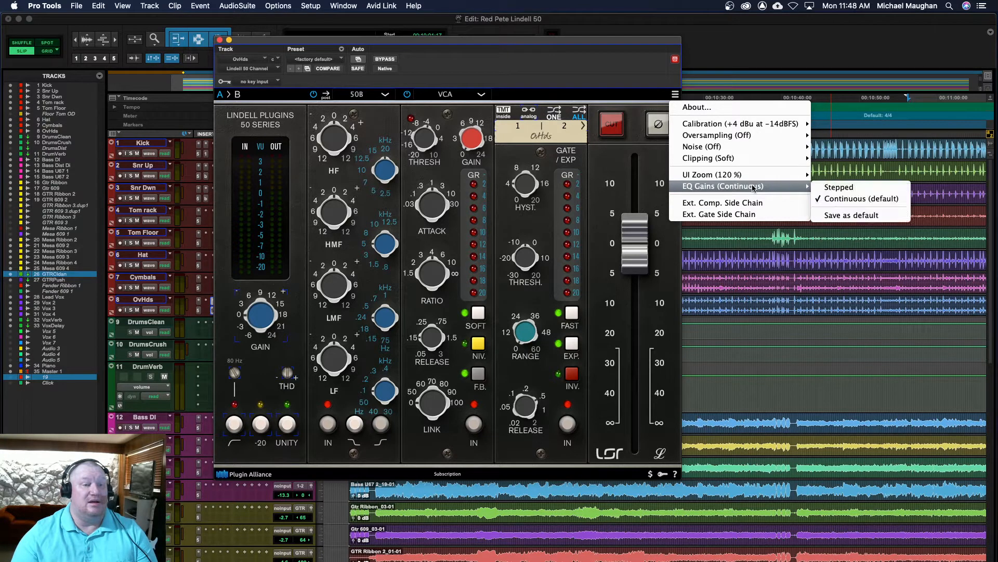
click(853, 188)
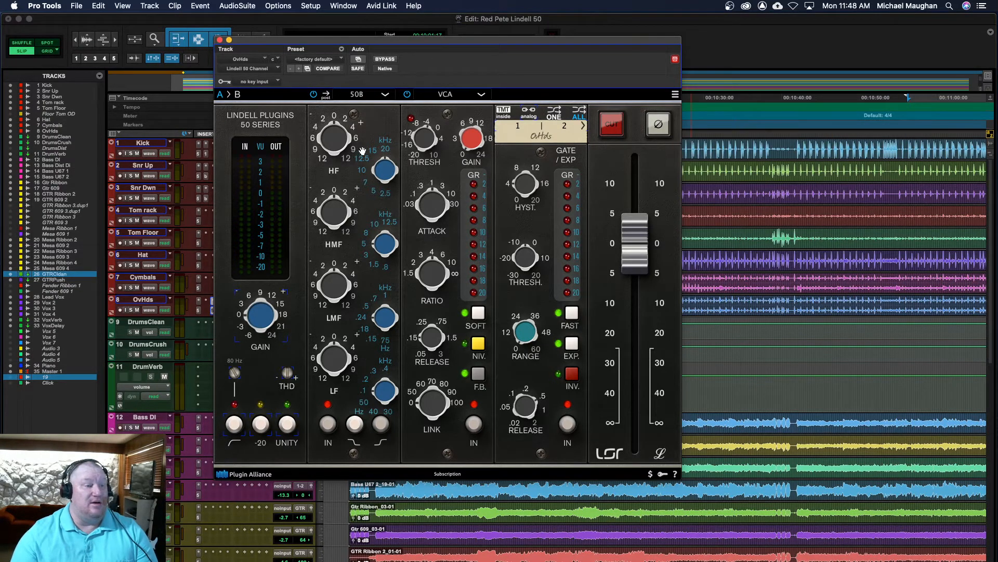
mouse_move(325, 148)
mouse_down()
mouse_move(345, 110)
mouse_move(335, 142)
mouse_up()
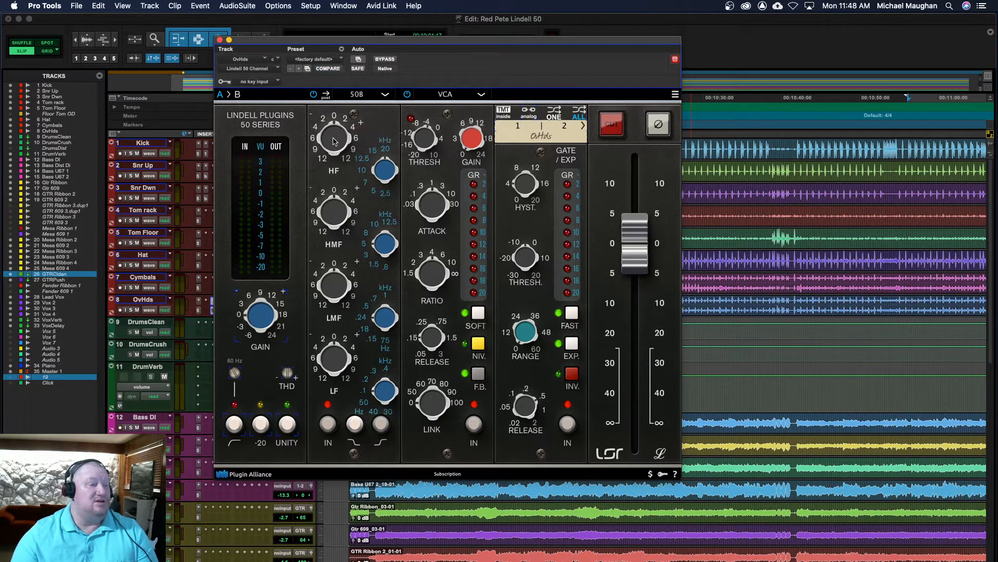
- Return the EQ gains to Continuous and try fine boosts and cuts on the HF gain, leaving it at 0
click(675, 95)
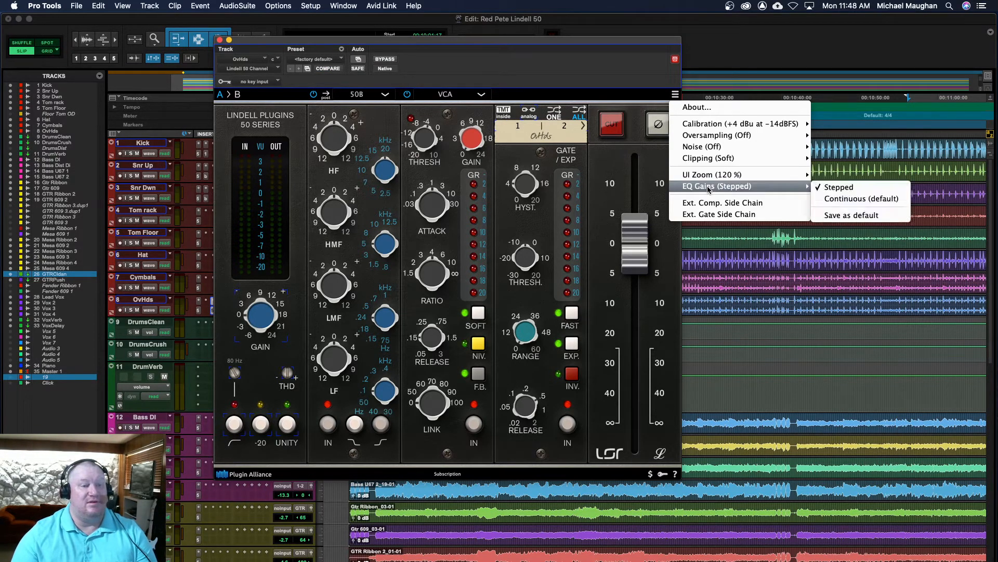
click(857, 200)
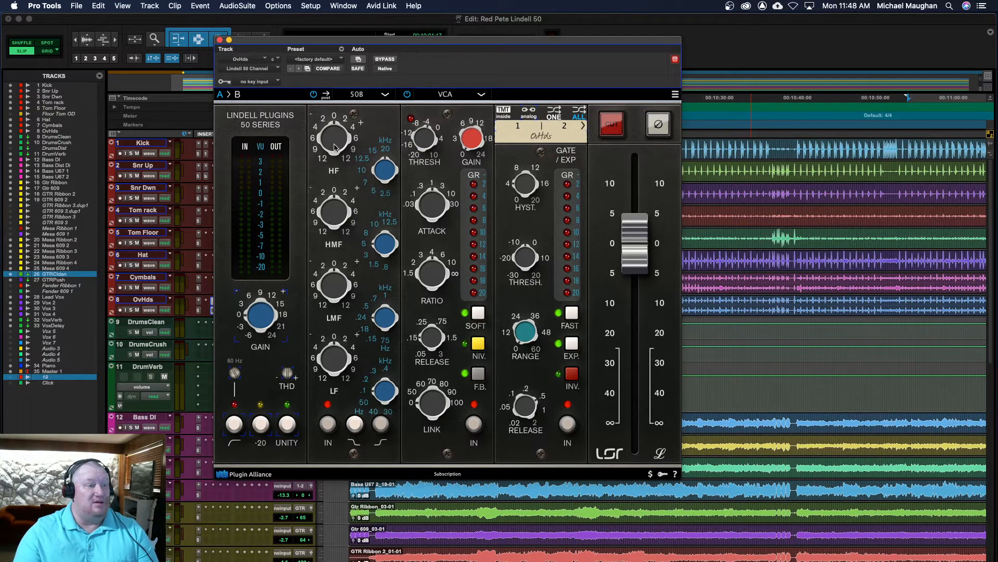
drag(333, 130, 338, 120)
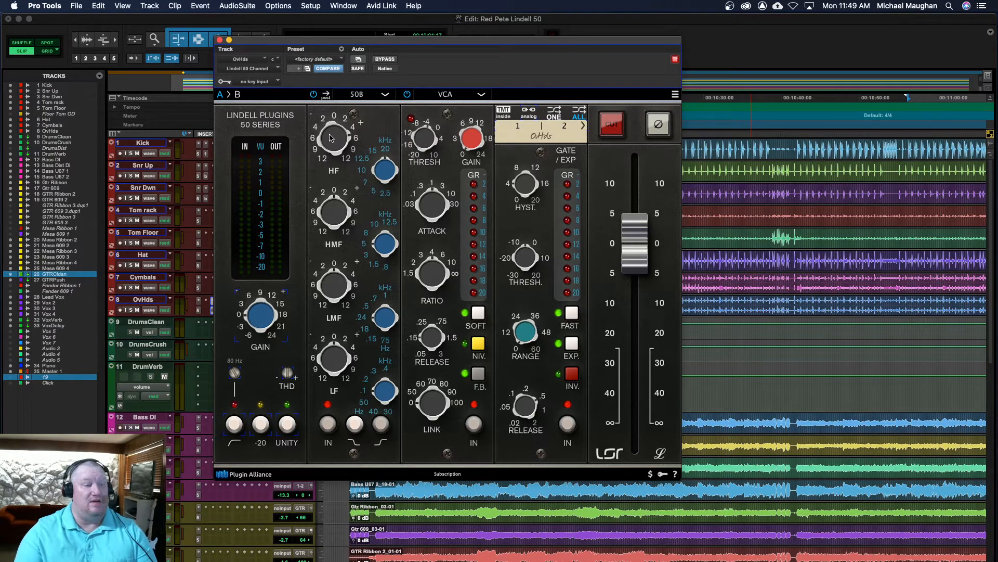
scroll(322, 155, up, 2)
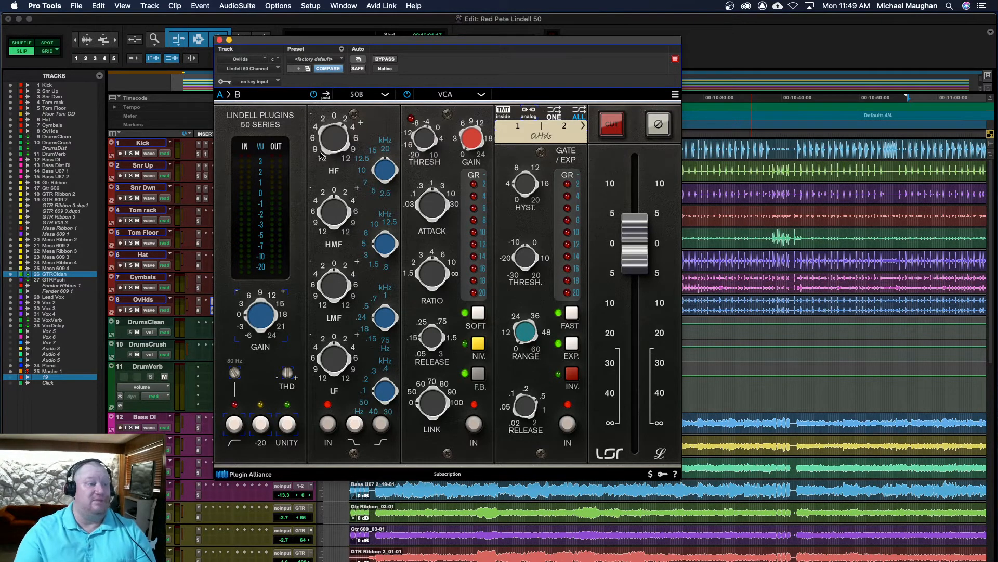
scroll(322, 155, down, 2)
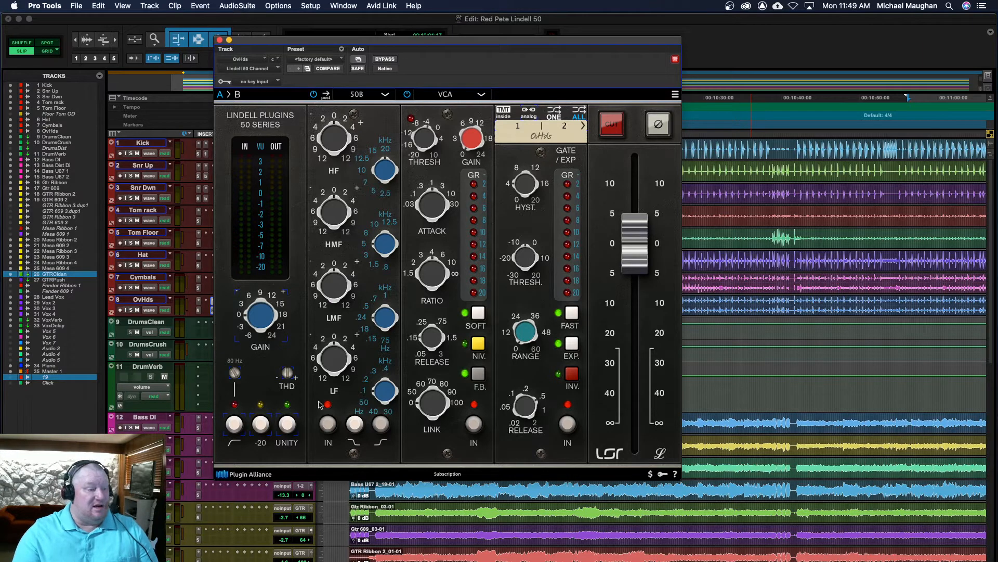
- Engage the high-pass filter, sweep its frequency down to 20 Hz and up to 72 Hz, and switch the filter off
click(234, 424)
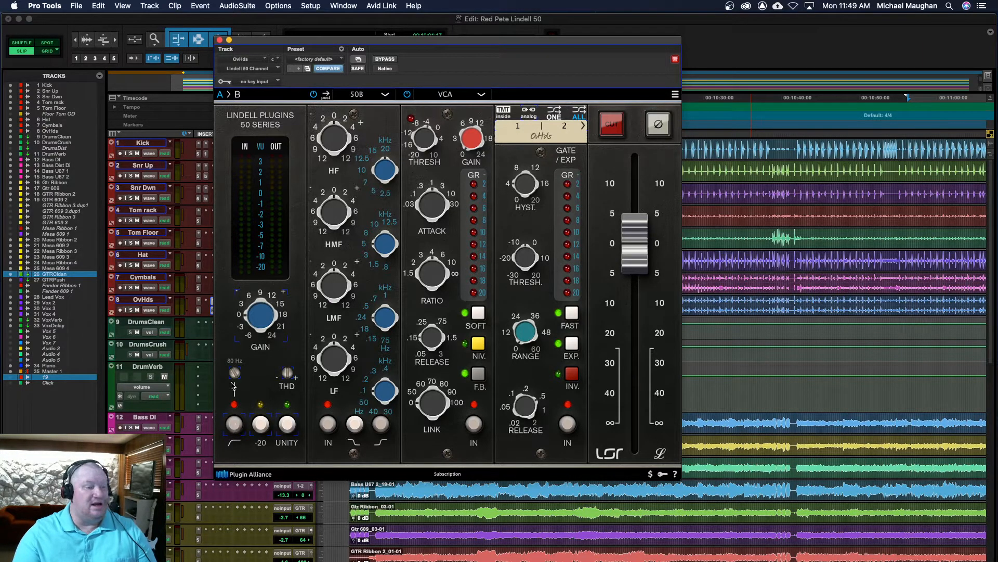
drag(234, 374, 198, 469)
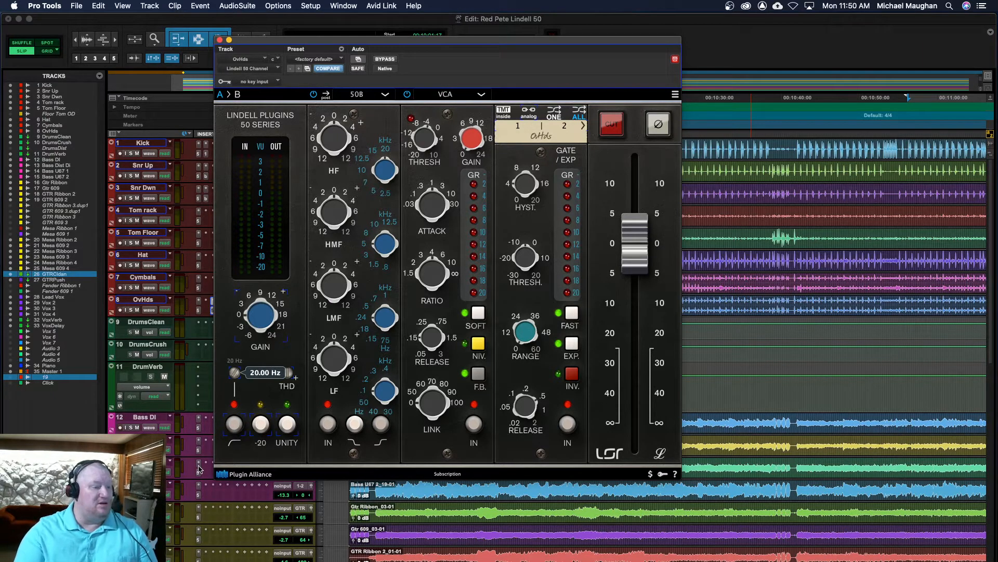
drag(234, 372, 232, 376)
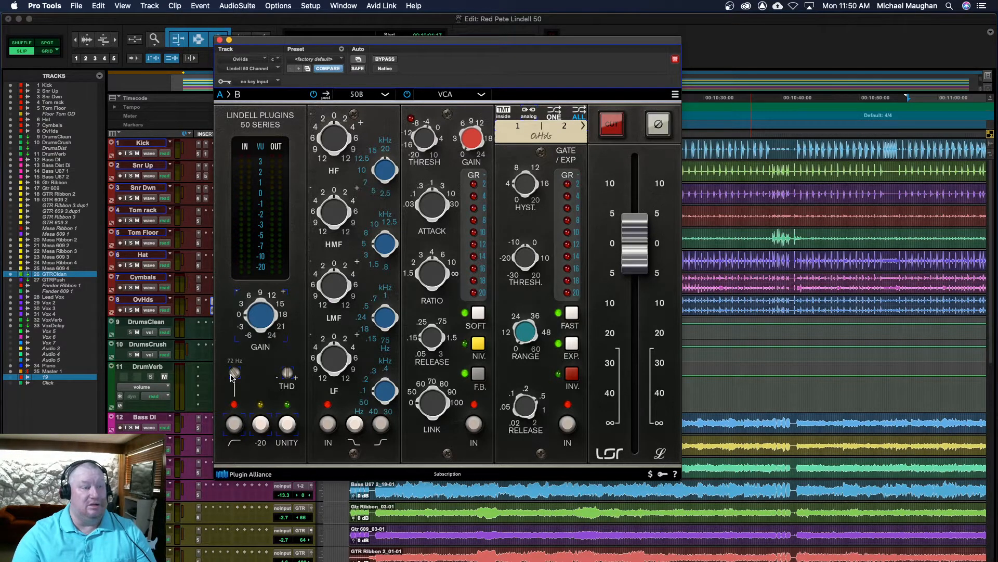
click(233, 428)
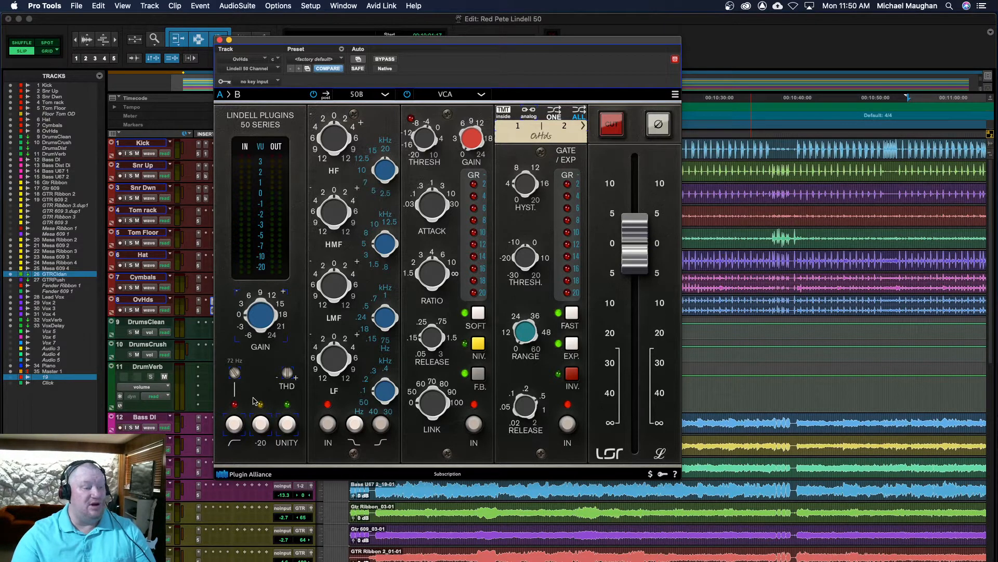
- Try the -20 pad, and Unity mode with the preamp gain and THD controls, switching both modes off again
click(261, 424)
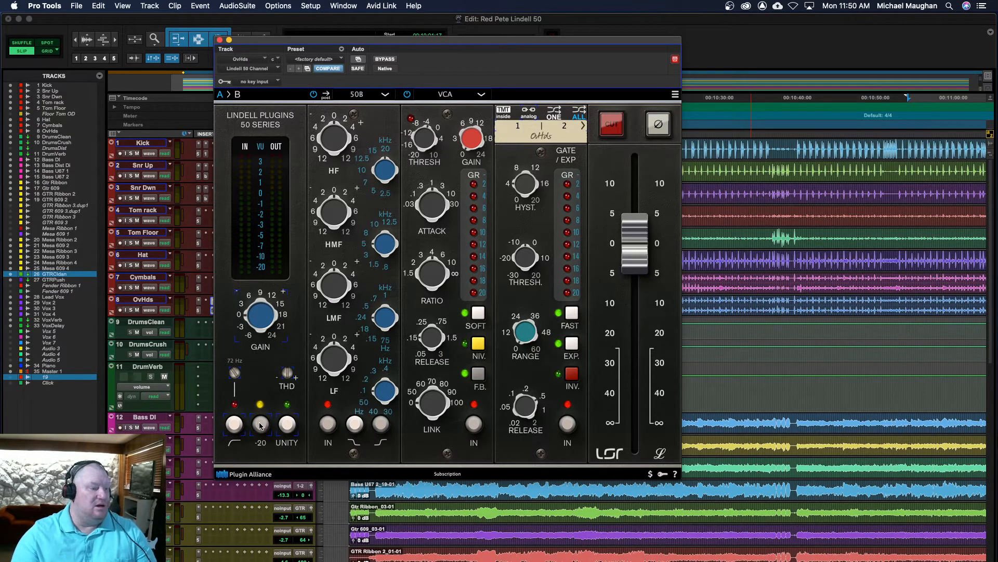
click(261, 424)
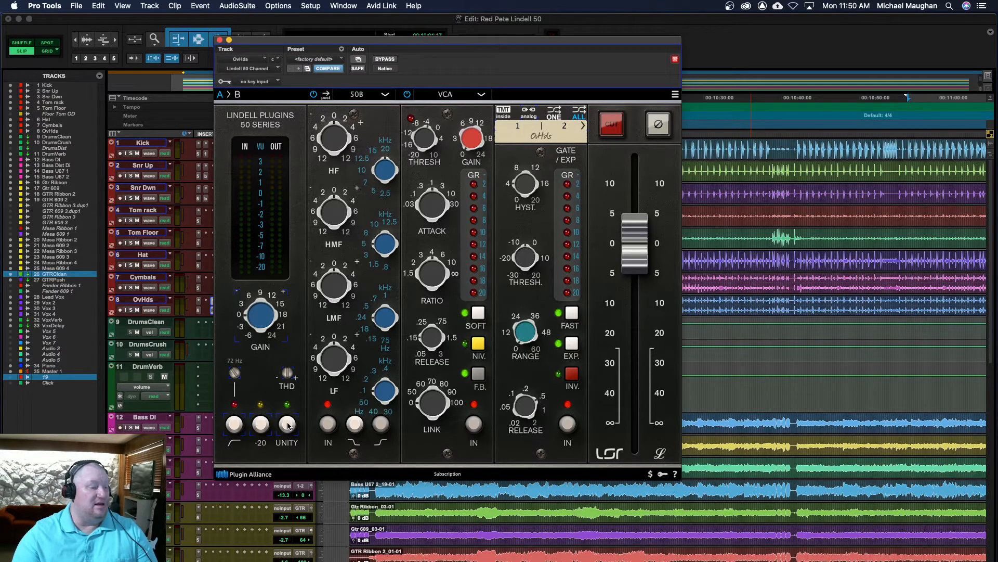
click(288, 424)
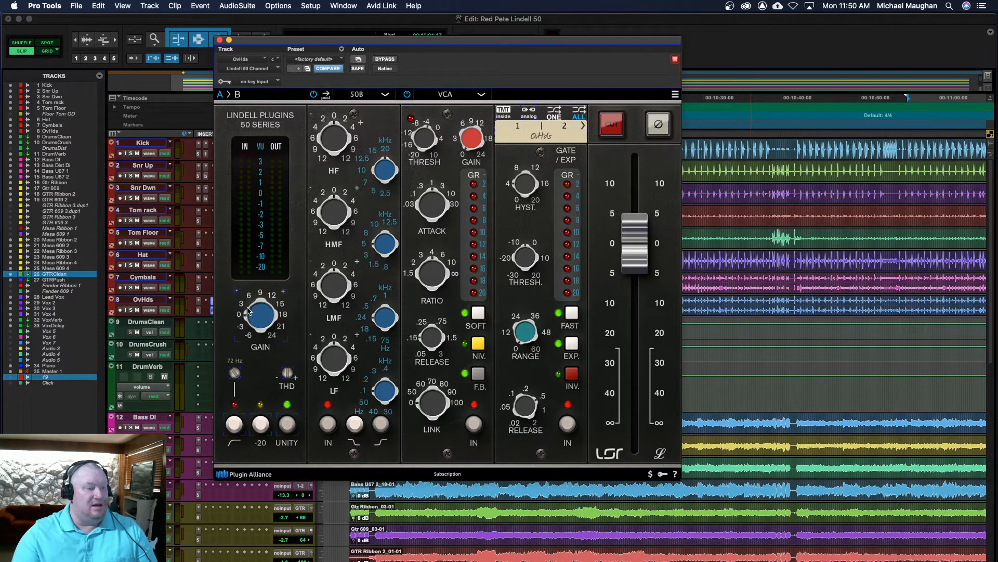
drag(251, 318, 284, 279)
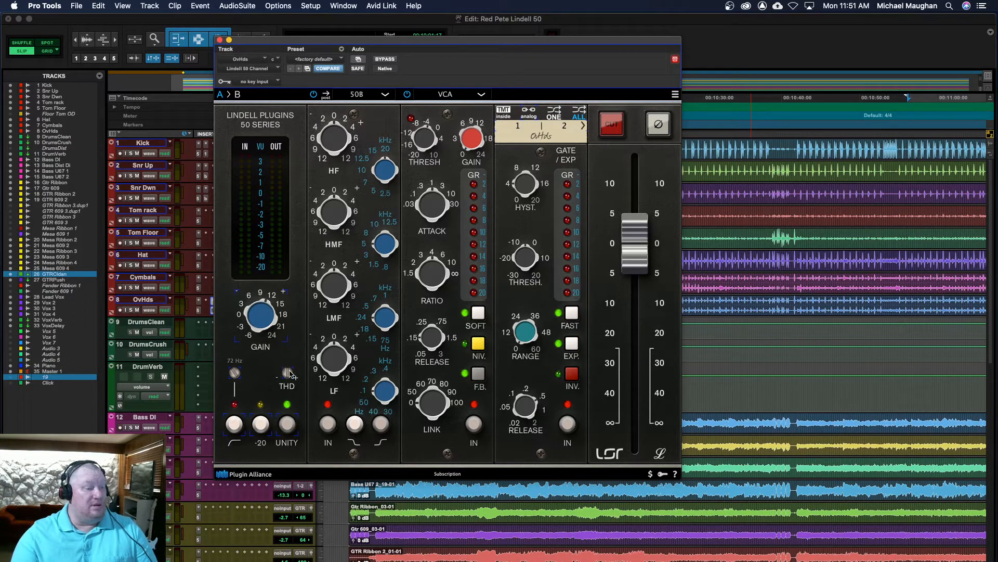
mouse_move(288, 374)
mouse_down()
mouse_move(295, 341)
mouse_move(280, 378)
mouse_up()
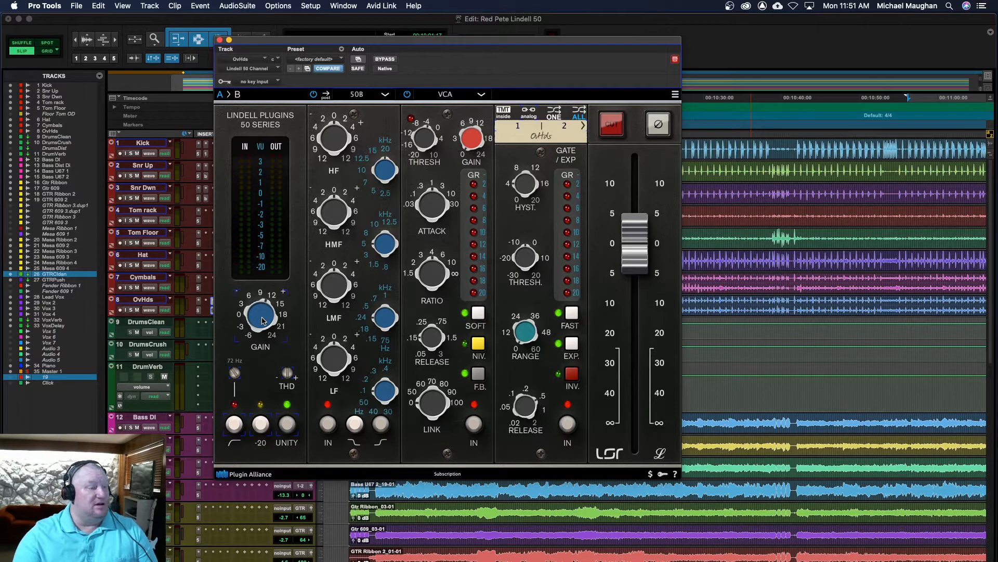
click(289, 425)
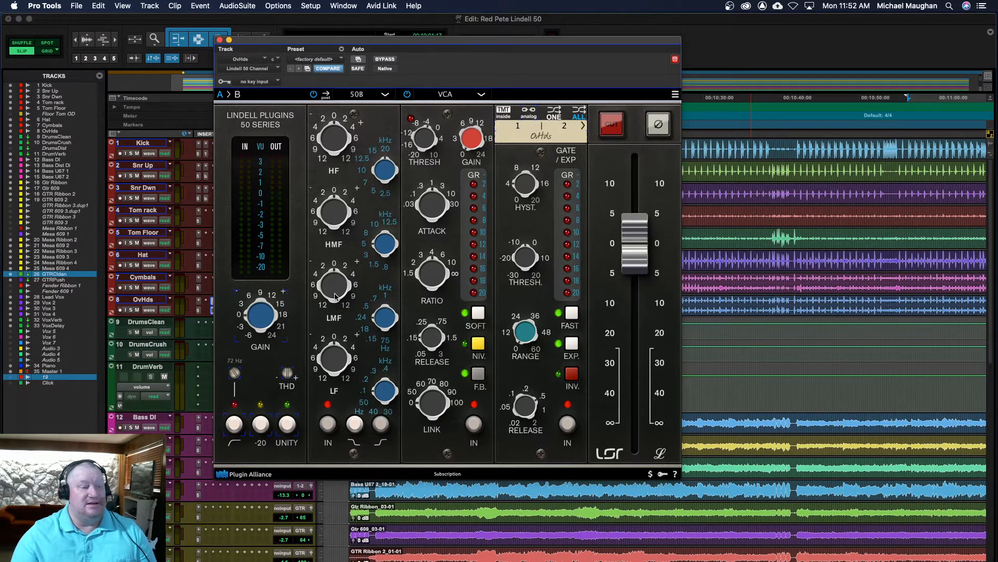
- Try the LMF gain, and switch the EQ module to the 50A and 60 models and back to 50B
drag(336, 296, 364, 201)
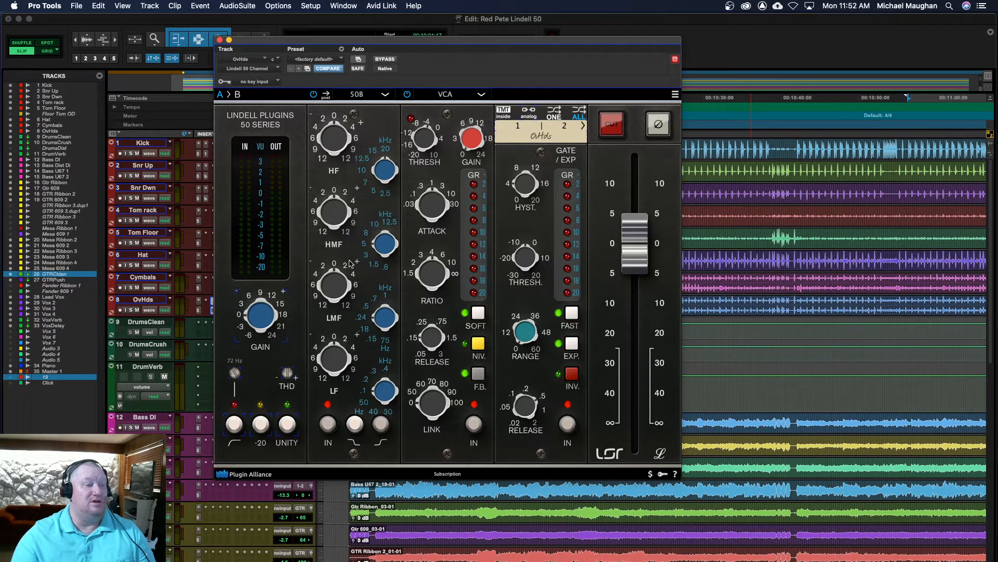
click(385, 96)
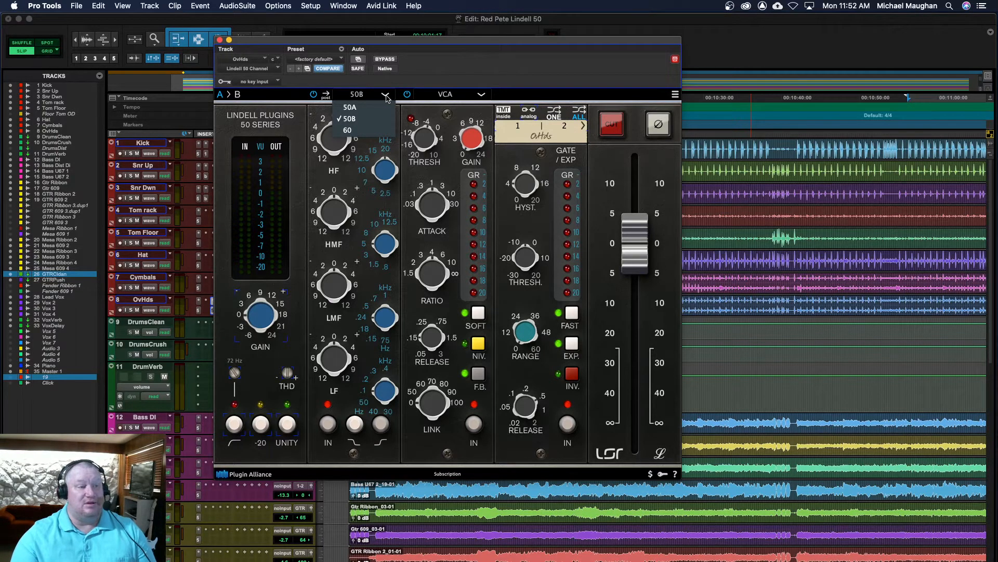
click(363, 108)
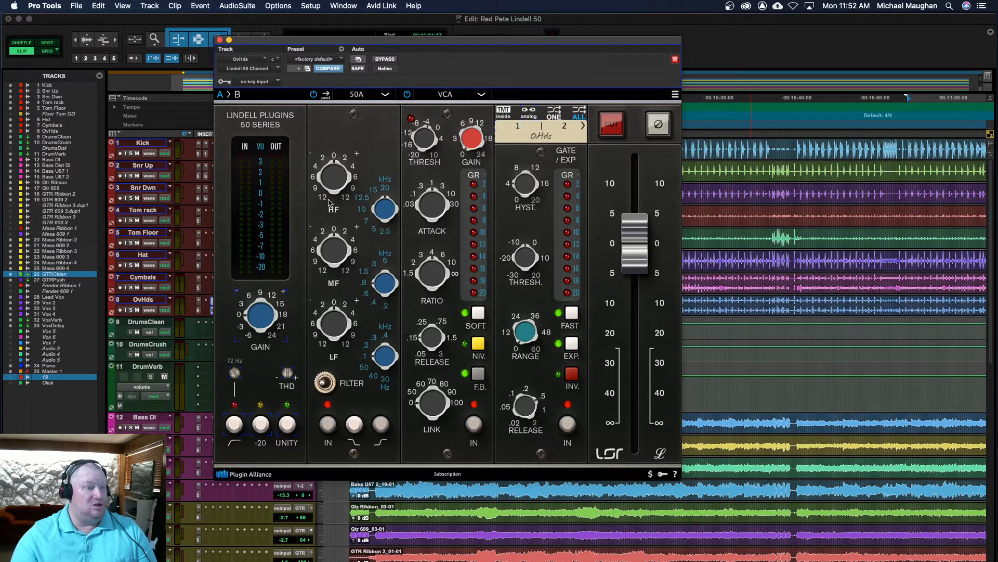
click(387, 95)
click(368, 131)
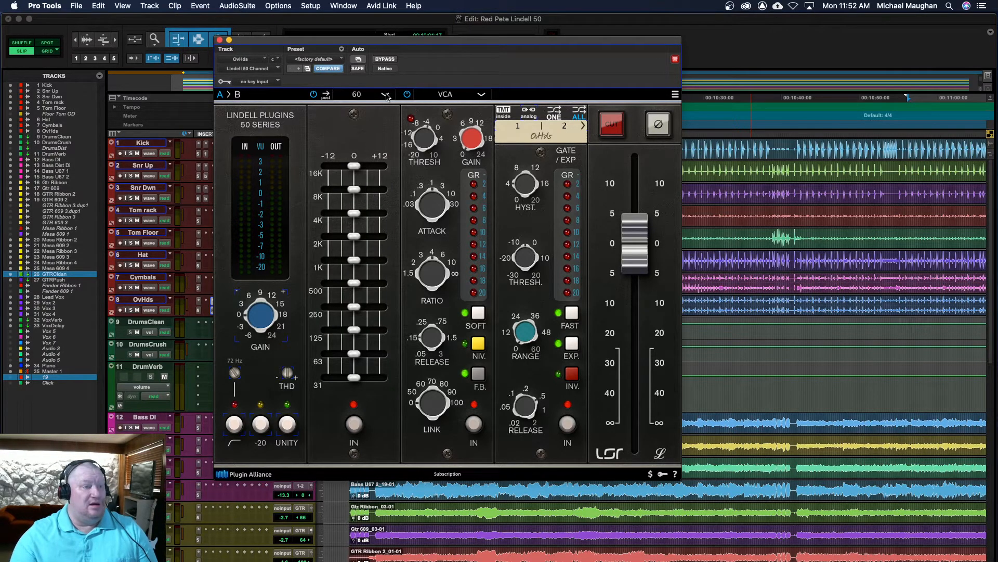
click(387, 95)
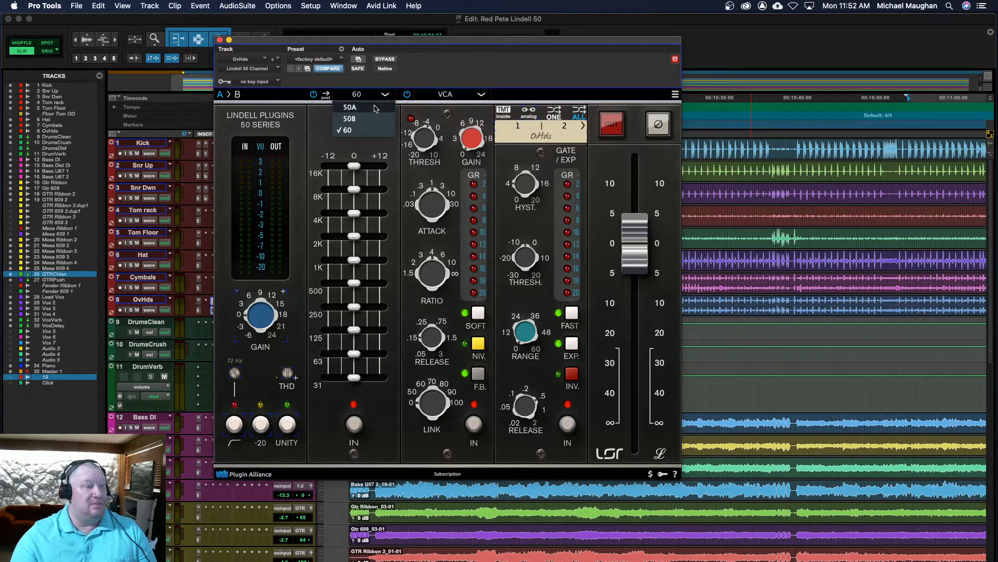
click(369, 119)
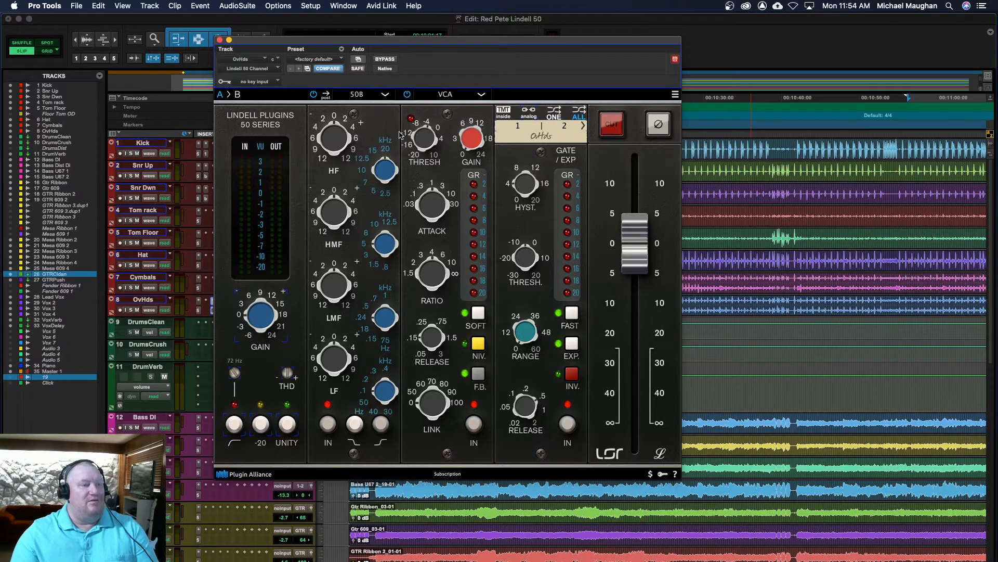
- Switch the EQ module to the 60 graphic equalizer and return it to 50B
click(384, 95)
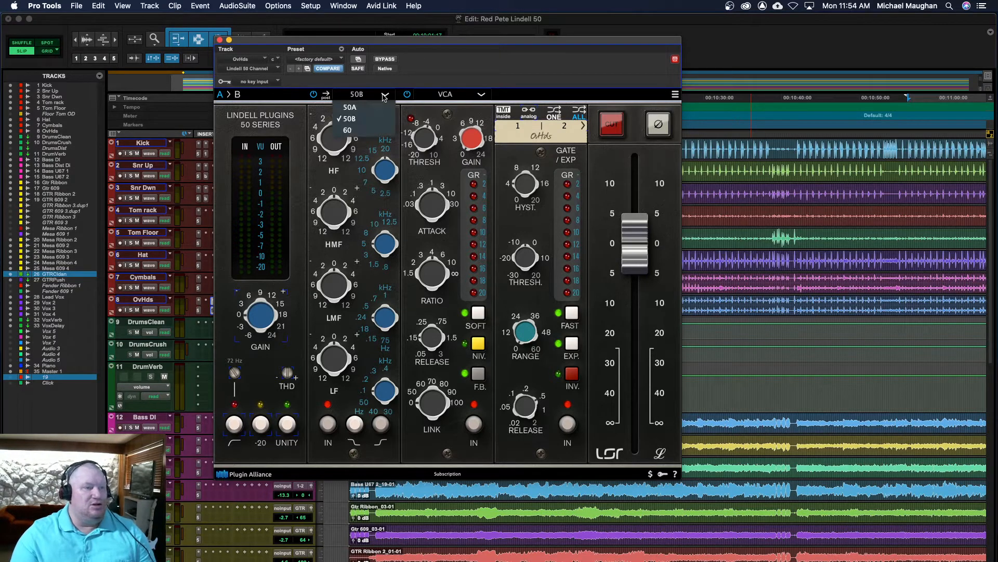
click(368, 129)
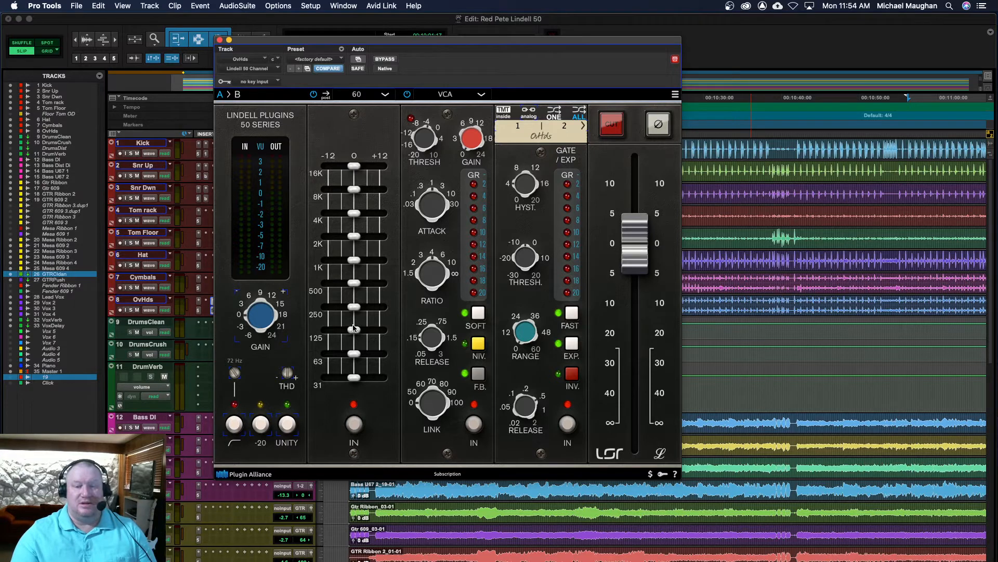
click(386, 95)
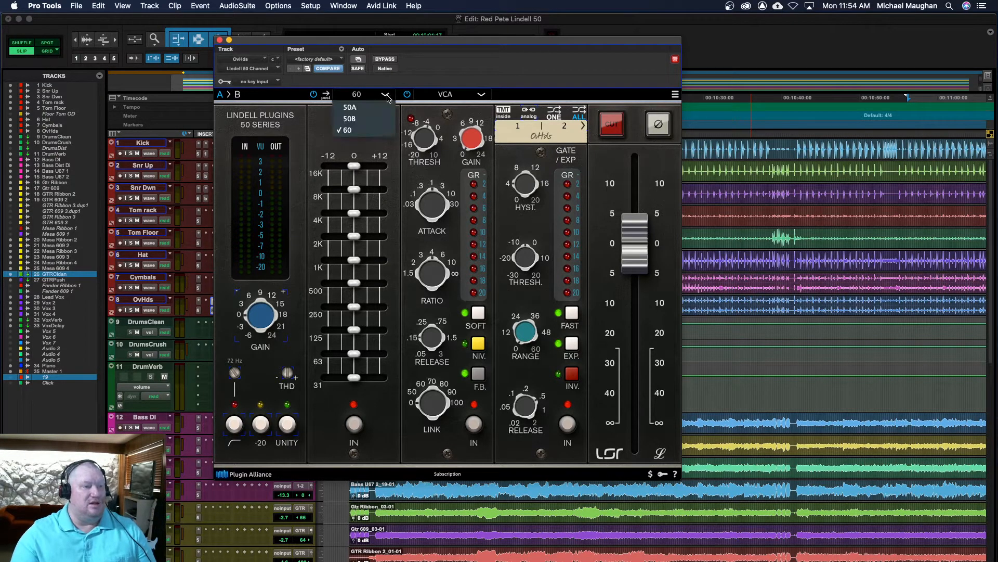
click(373, 119)
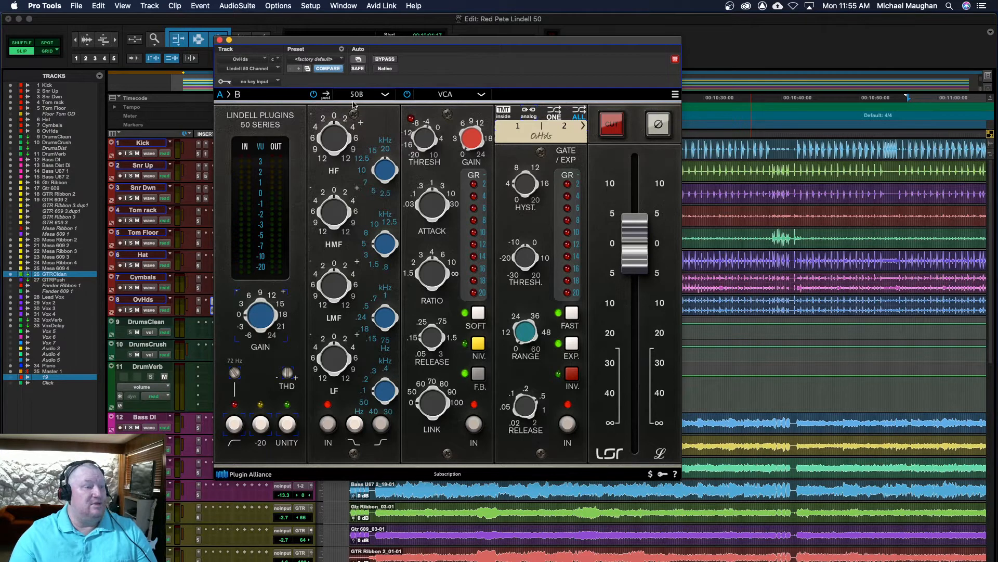
- Switch the EQ module to the 50A model and the compressor module to FET
click(385, 95)
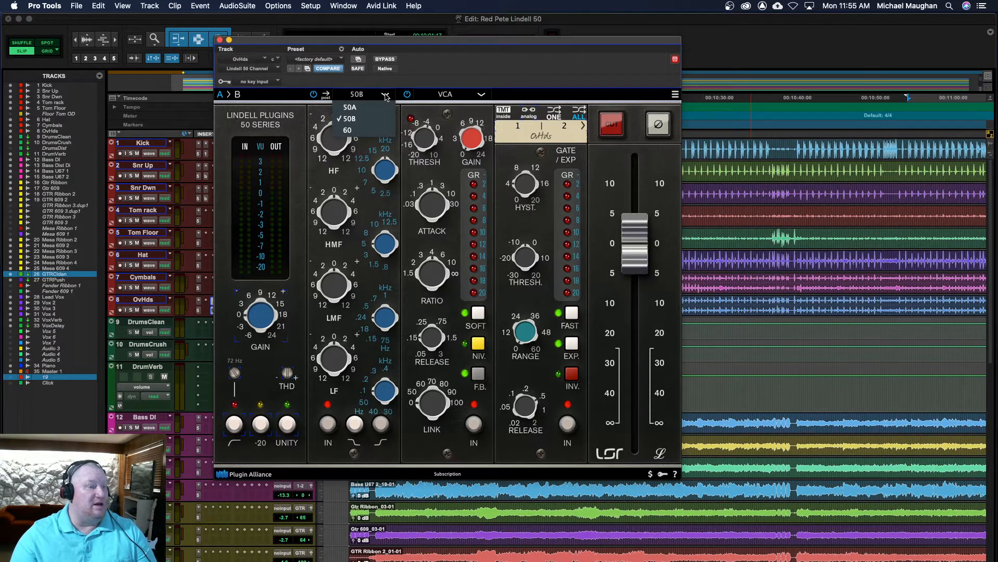
click(377, 108)
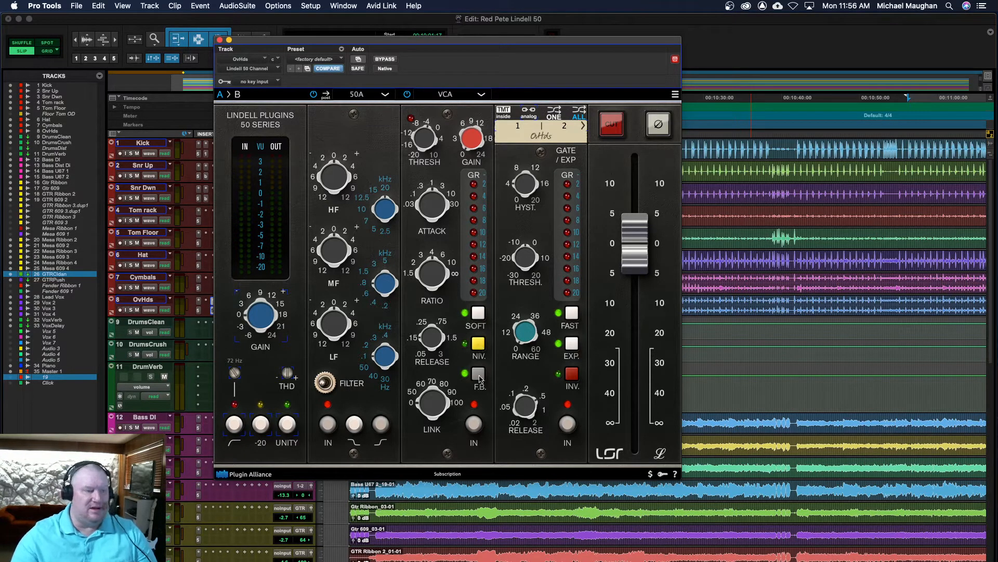
click(480, 96)
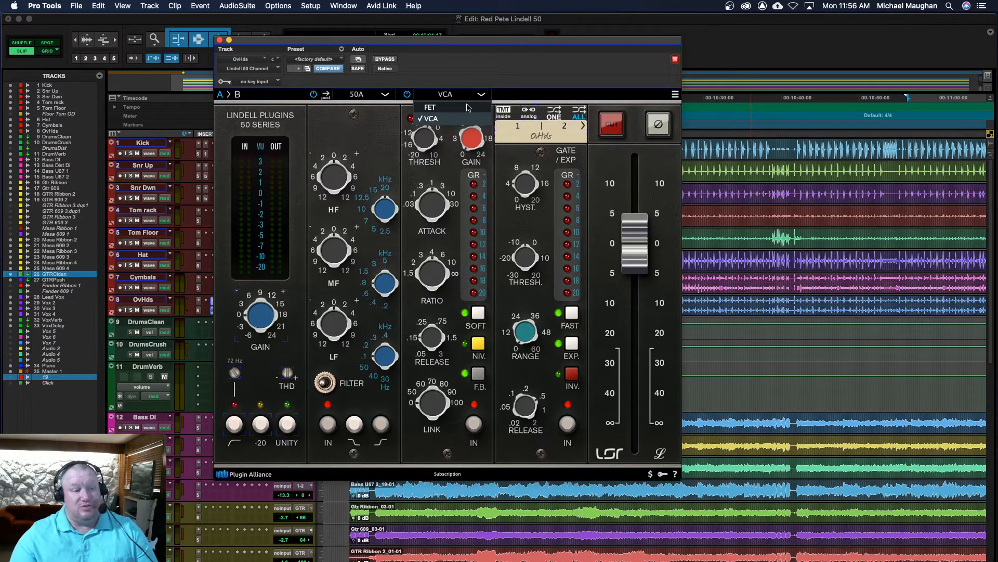
click(467, 108)
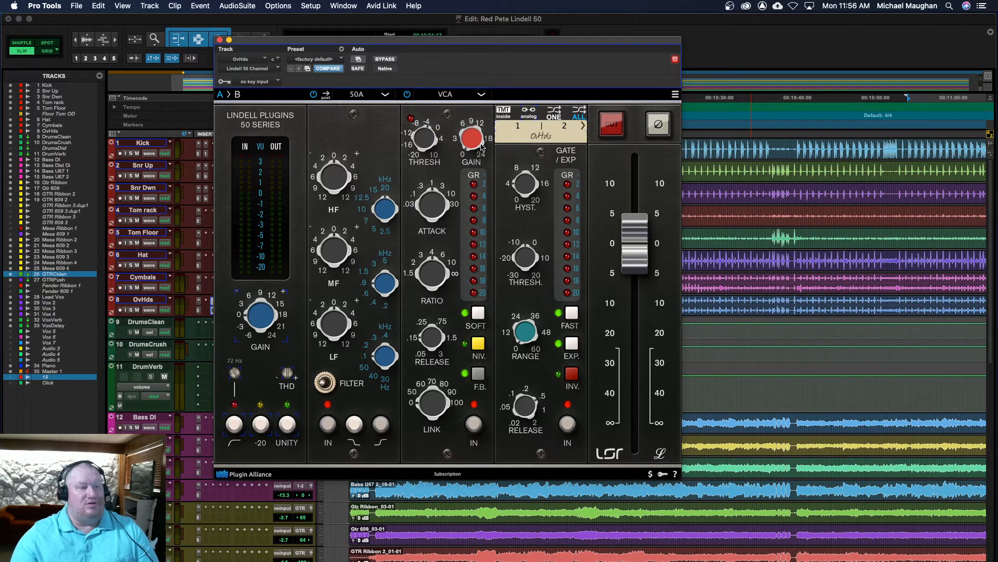
click(470, 99)
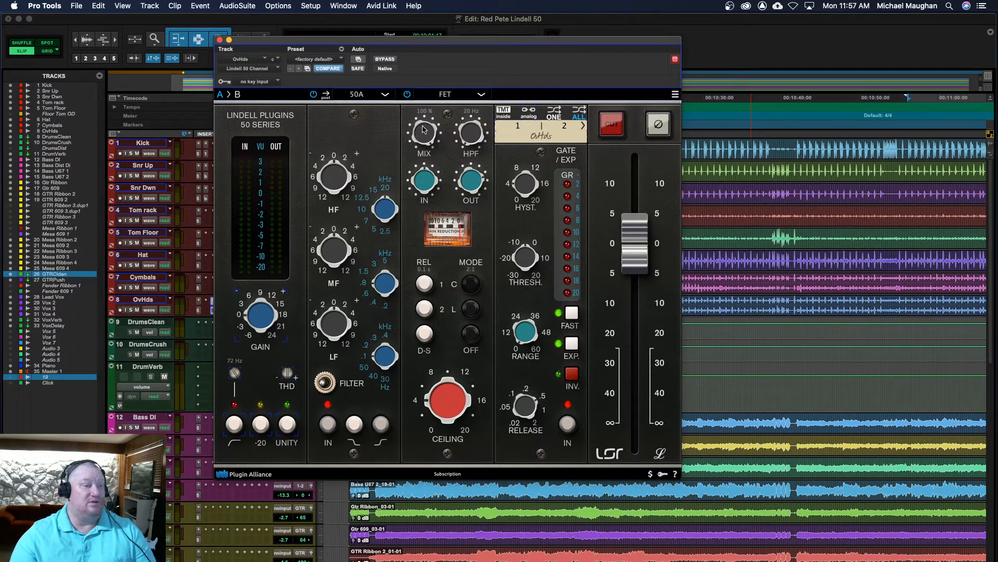
- Try the FET compressor's mix, sidechain HPF and input controls, leaving mix at 100% and HPF at 20 Hz
mouse_move(424, 123)
mouse_down()
mouse_move(407, 178)
mouse_move(418, 124)
mouse_up()
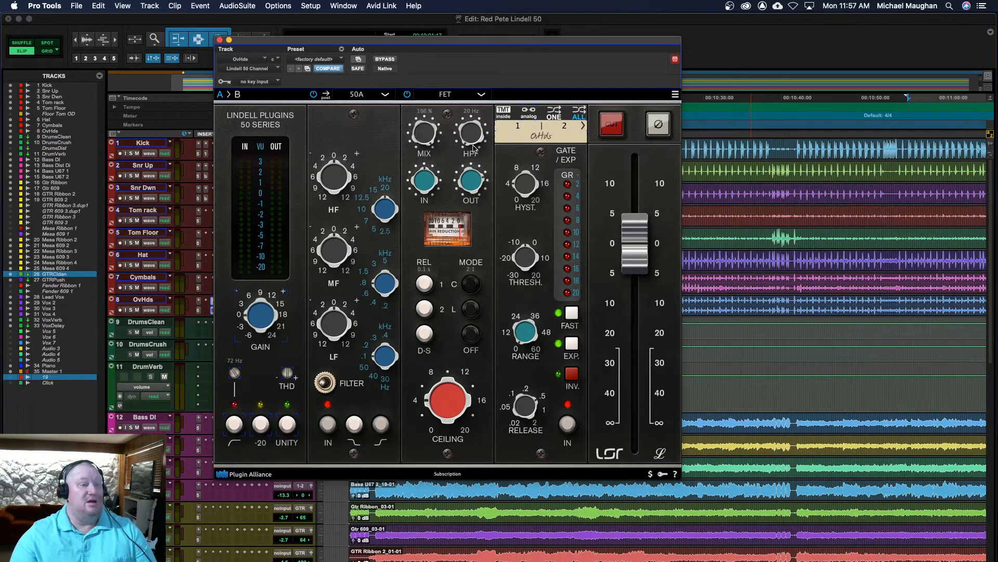
drag(471, 141, 465, 249)
drag(427, 190, 427, 182)
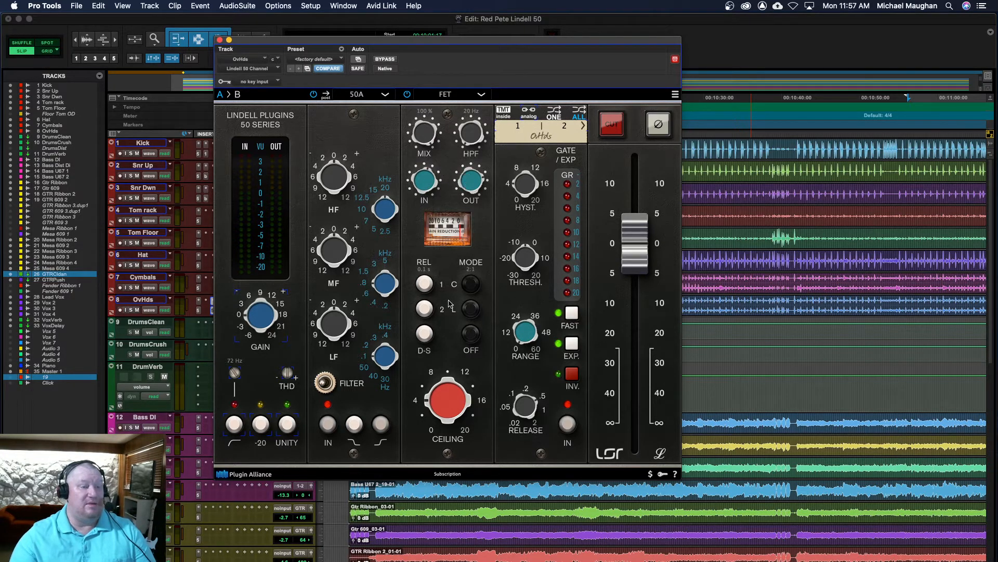
- Cycle the FET compressor's release through 0.5 s and 2.5 s, returning it to 0.1 s
click(425, 309)
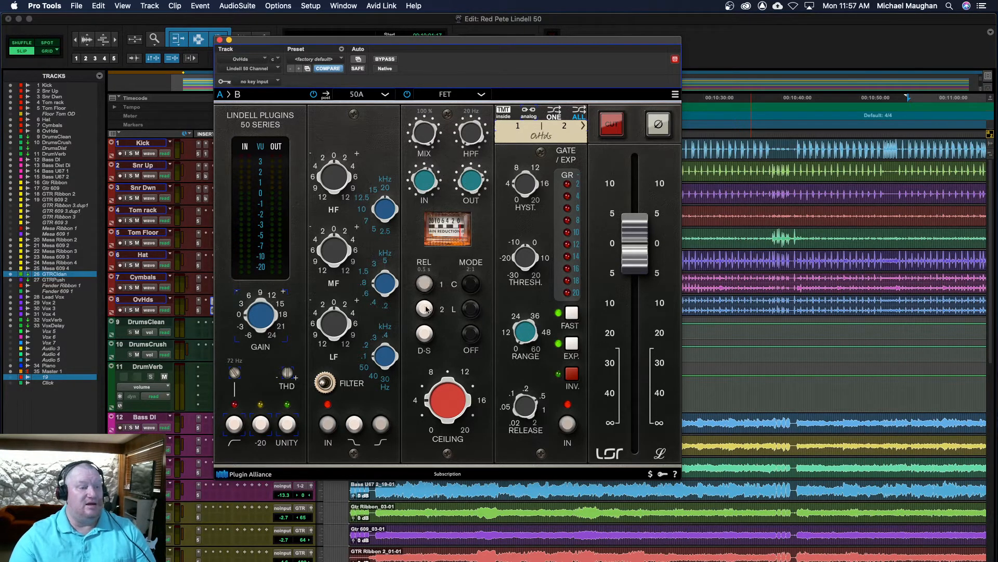
click(425, 285)
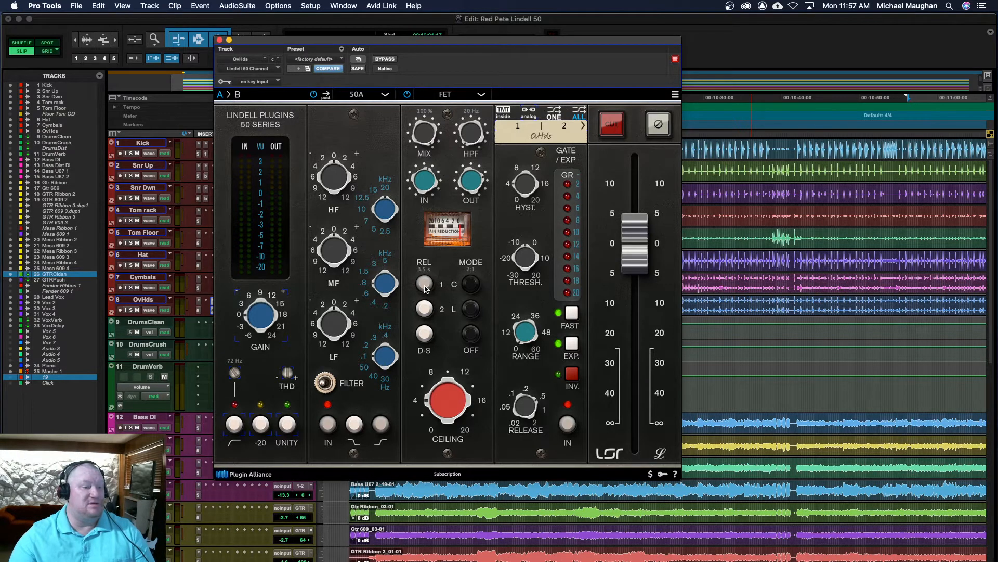
click(426, 310)
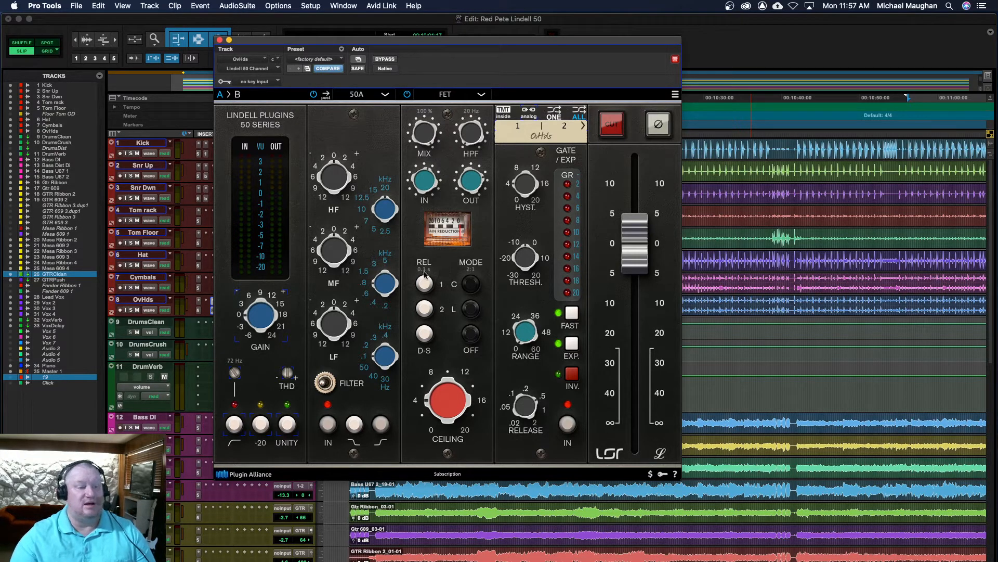
click(427, 282)
click(426, 283)
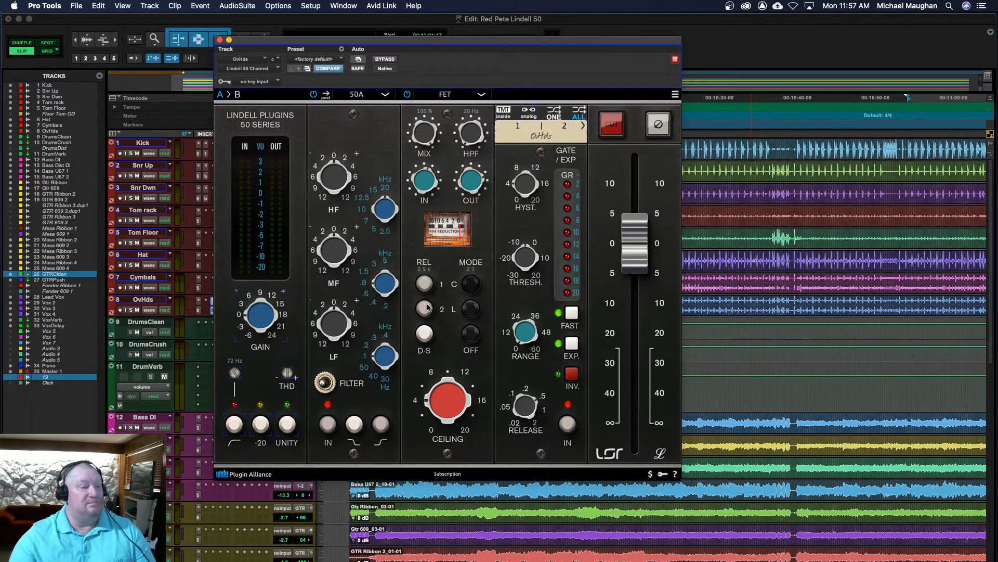
click(424, 284)
click(432, 282)
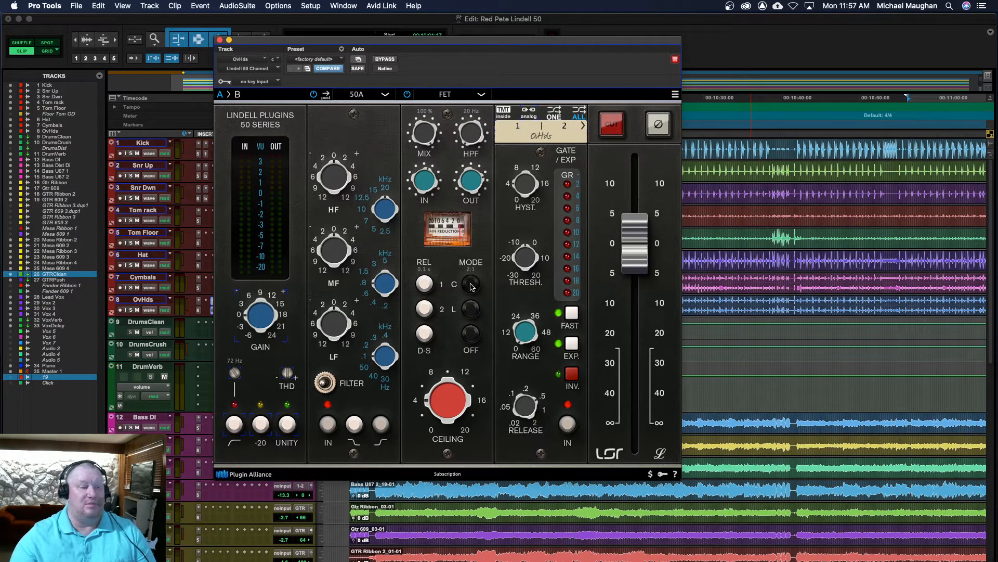
- Switch the FET compressor's mode to 20:1 limiting and to off, and try the ceiling control
click(472, 309)
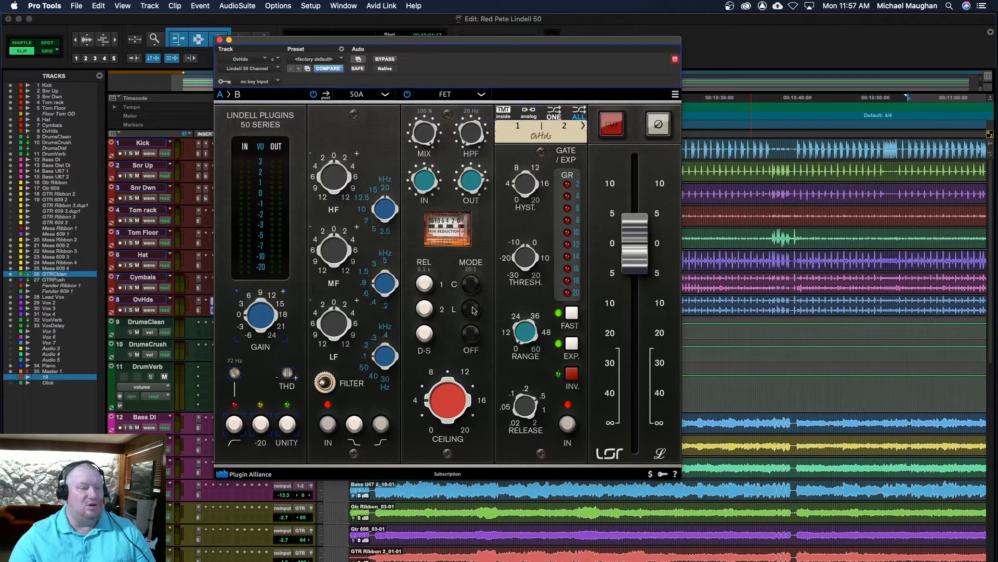
click(473, 338)
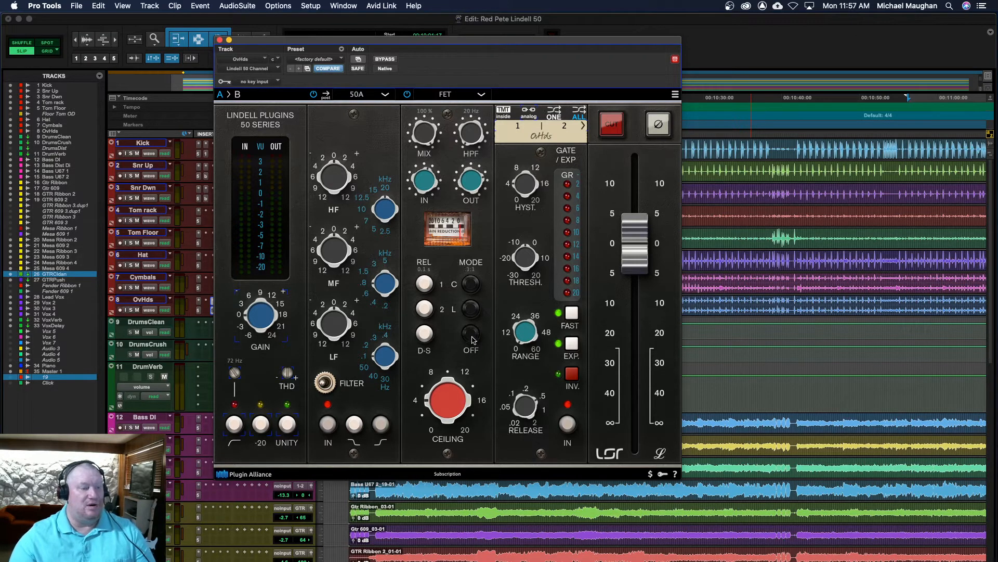
drag(446, 406, 452, 385)
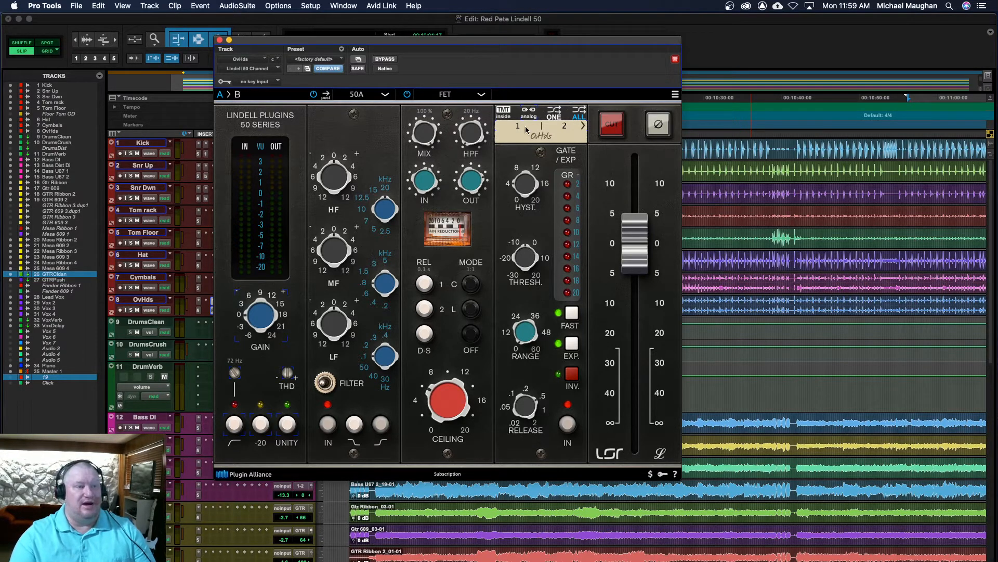
- Change the TMT channel pair to 3 and 4, and return it to 1 and 2
click(582, 126)
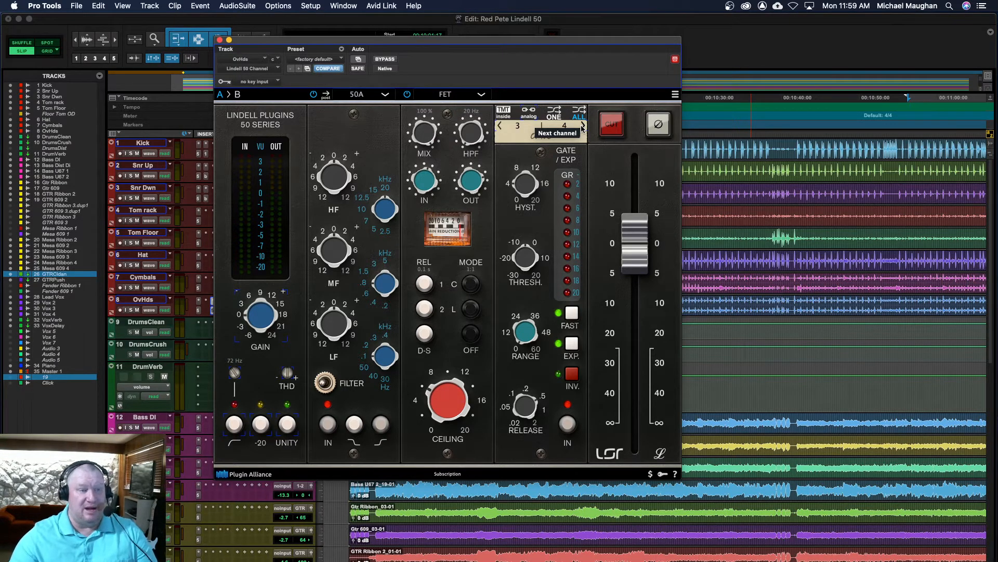
click(500, 125)
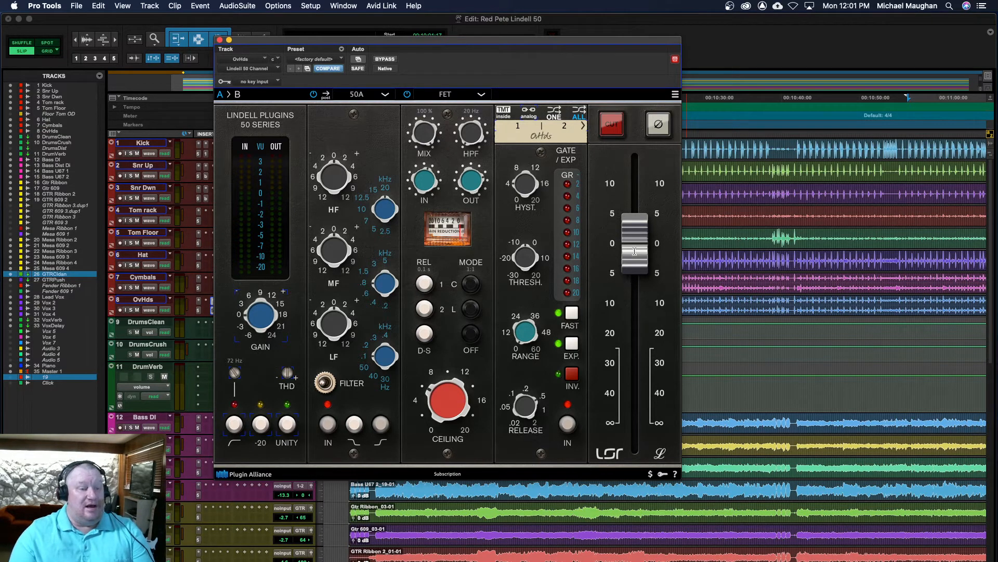
- Try the plugin's output fader and cut switch, returning the fader to about 0
drag(627, 308, 627, 237)
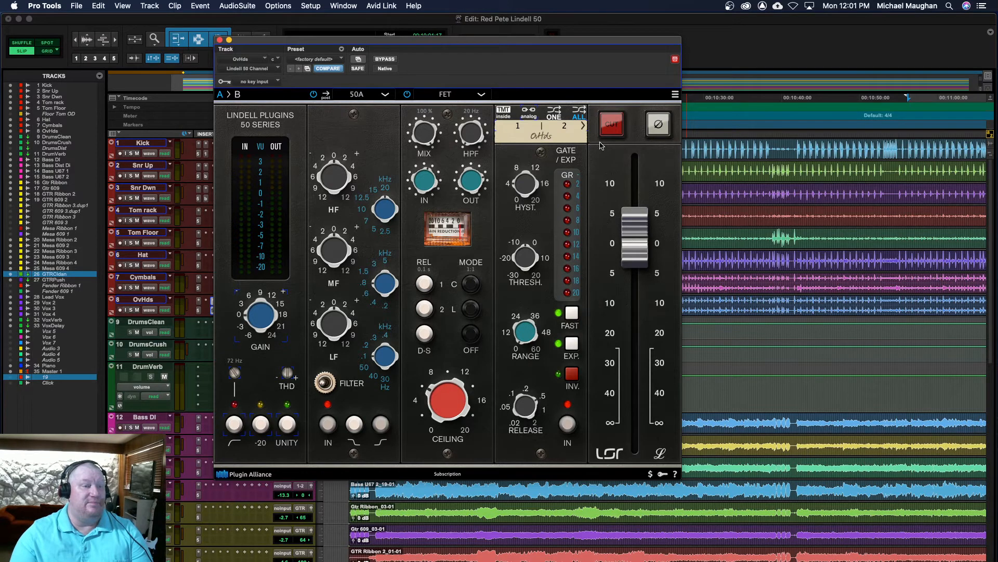
click(620, 130)
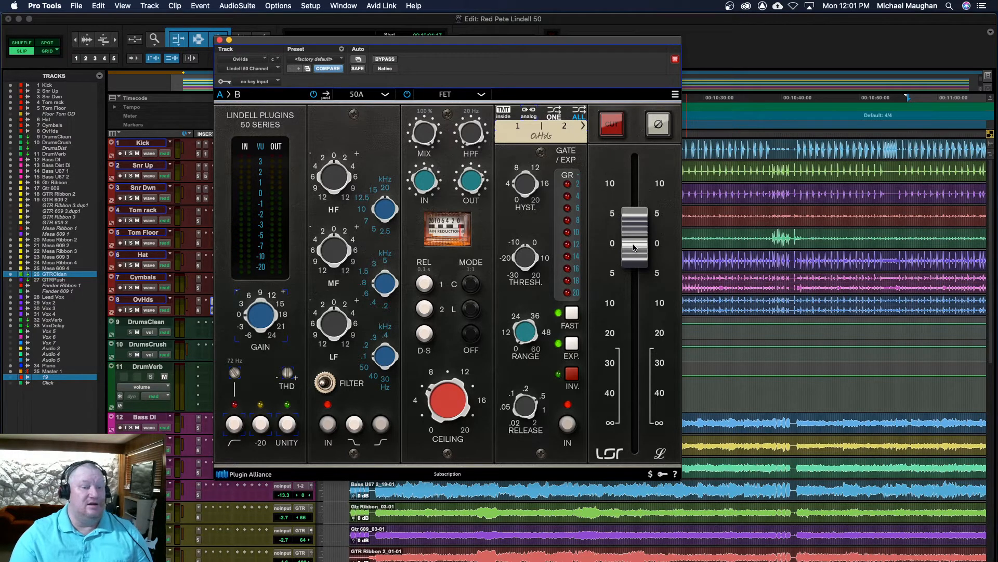
drag(634, 248, 634, 249)
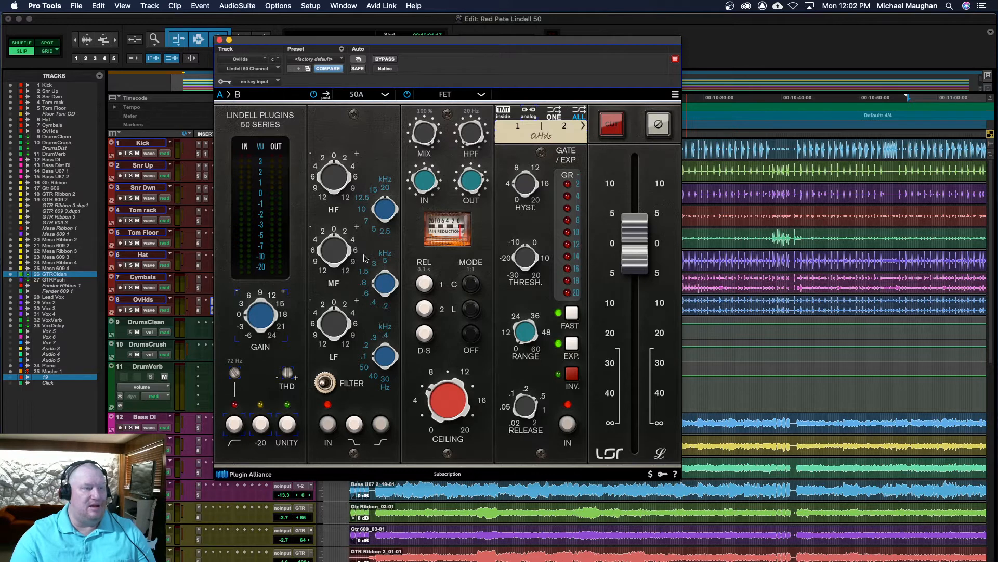
- Reselect the 50A model for the EQ module and close the OvHds plugin window
click(385, 95)
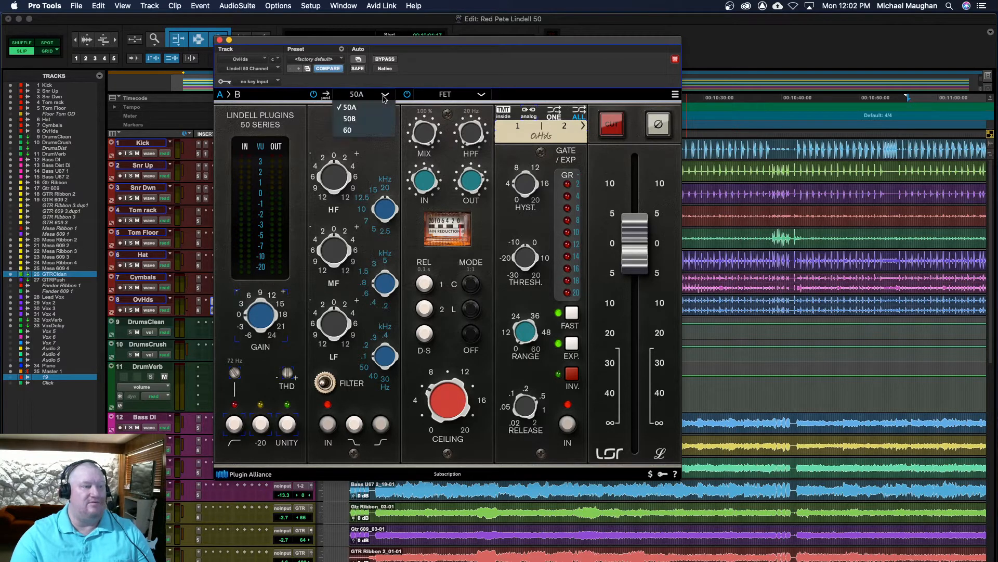
click(375, 107)
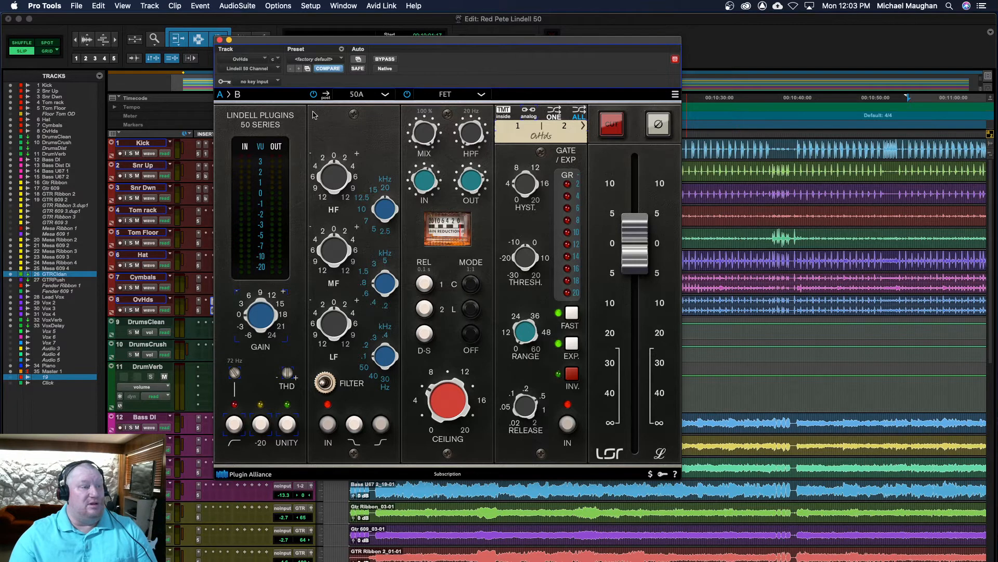
click(219, 40)
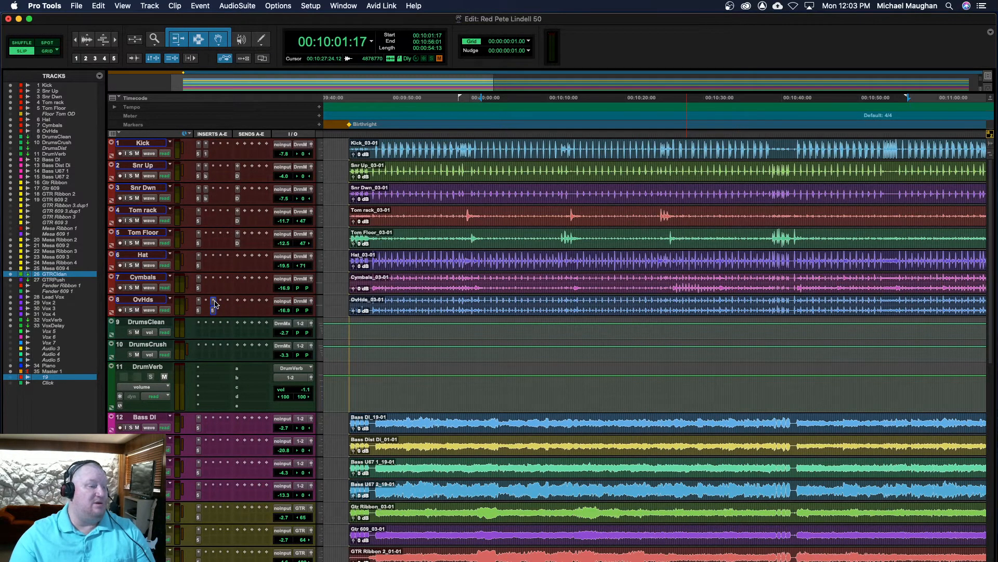
- Look over the session's tracks from drums to vocals, and play the mix from 00:10:01:17 before stopping playback
scroll(522, 332, down, 10)
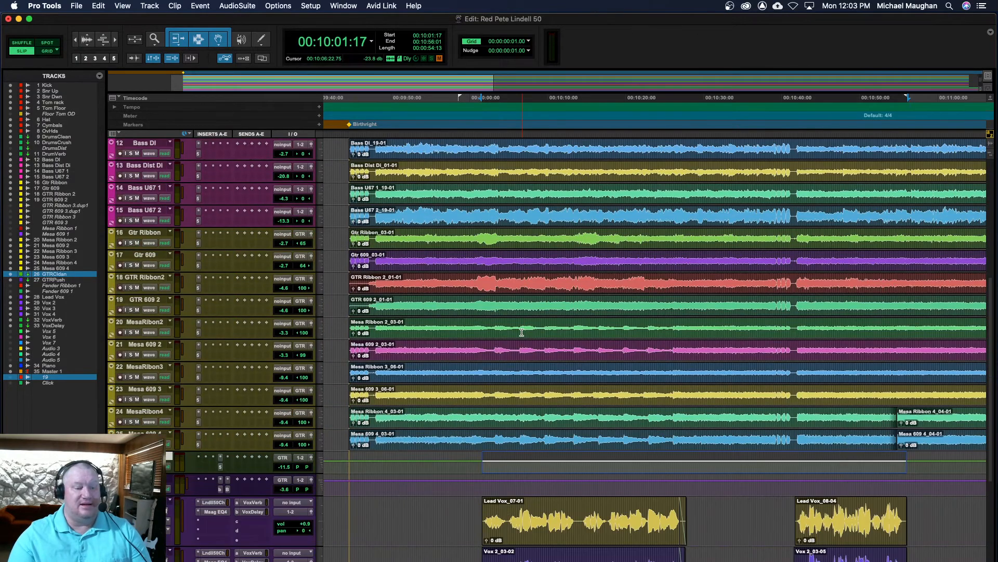
scroll(522, 332, up, 10)
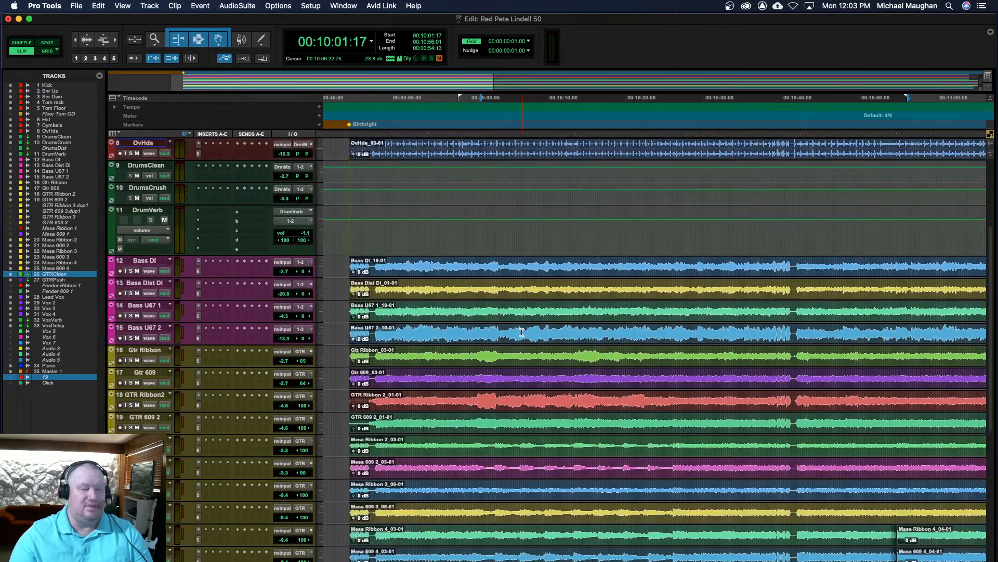
scroll(521, 332, up, 3)
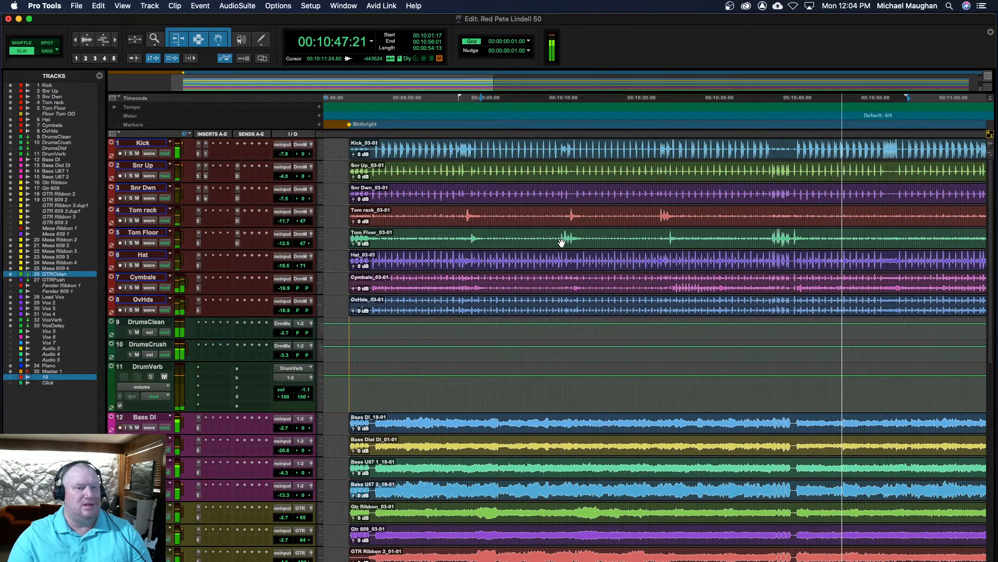
key(space)
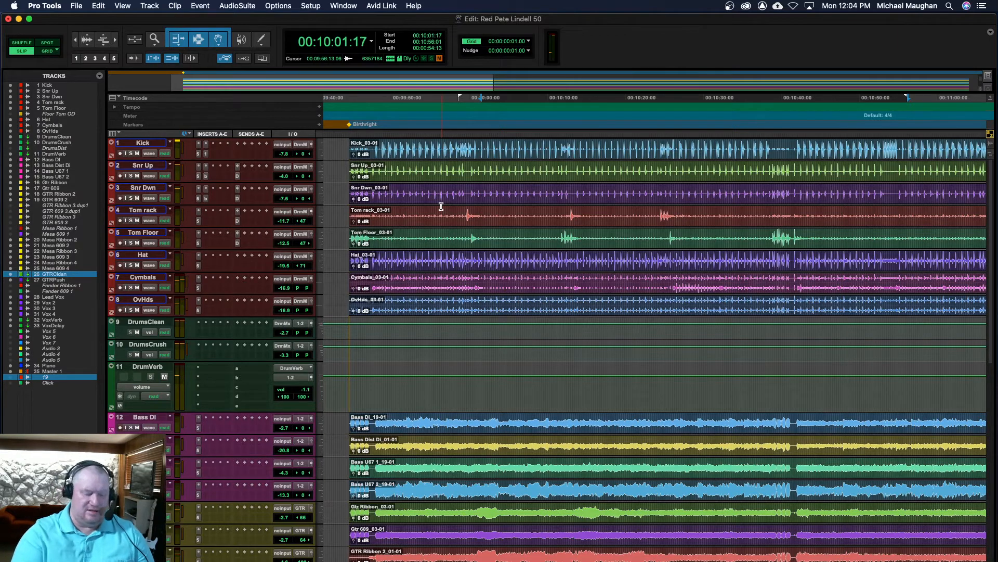
- Show the drum channels in the Mix window and close the Kick and Snr Up plugin windows
key(super+equal)
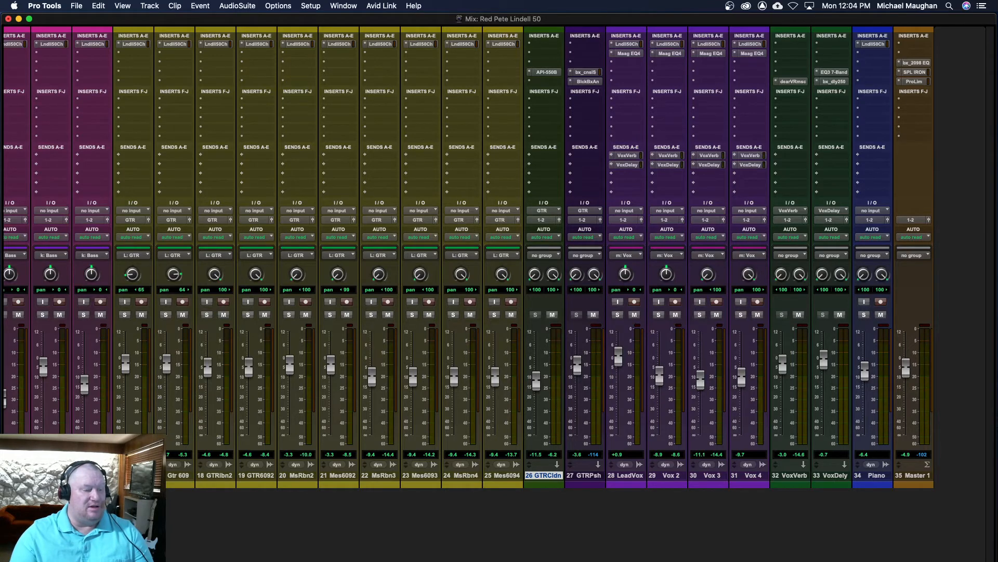
scroll(495, 257, left, 9)
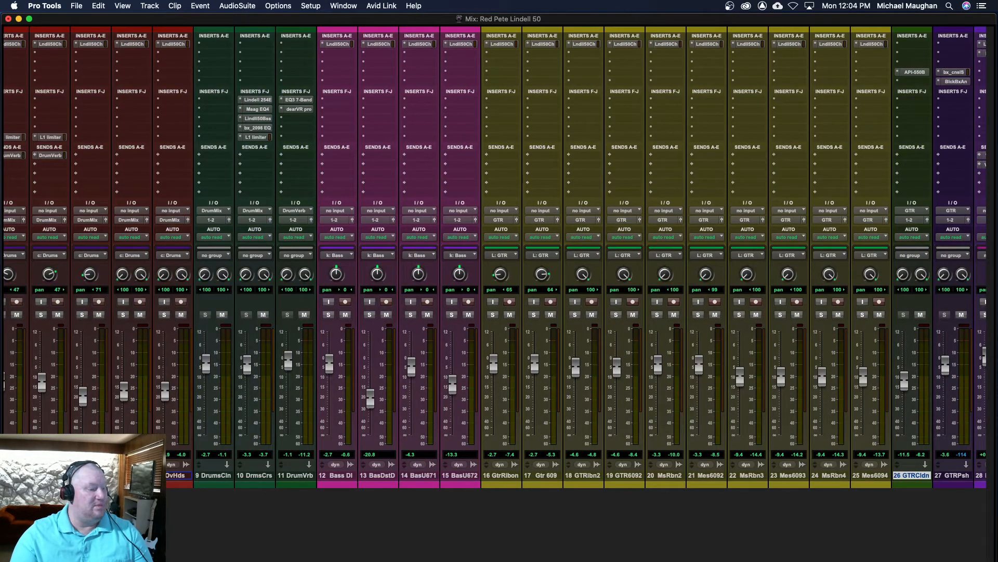
scroll(214, 362, left, 4)
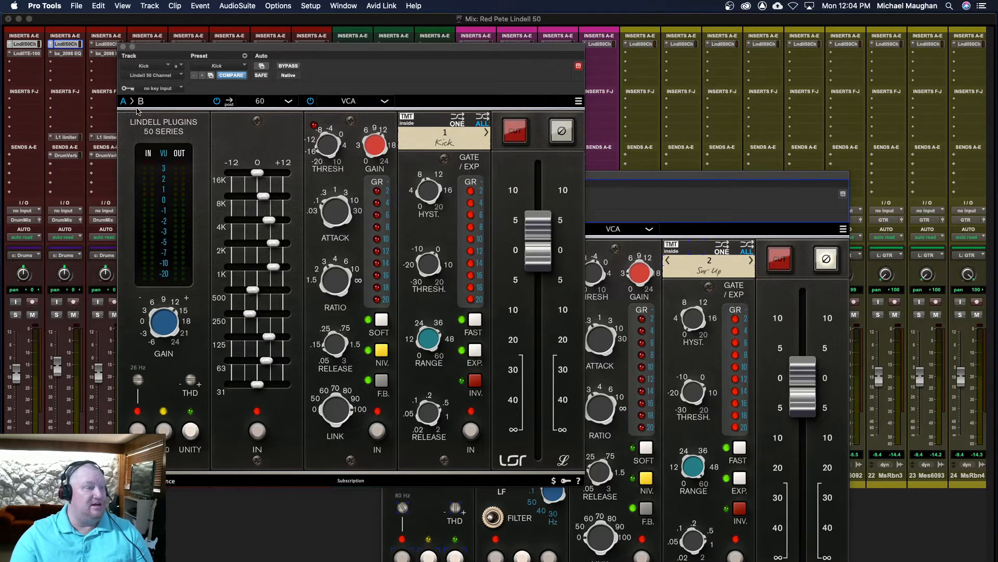
click(123, 46)
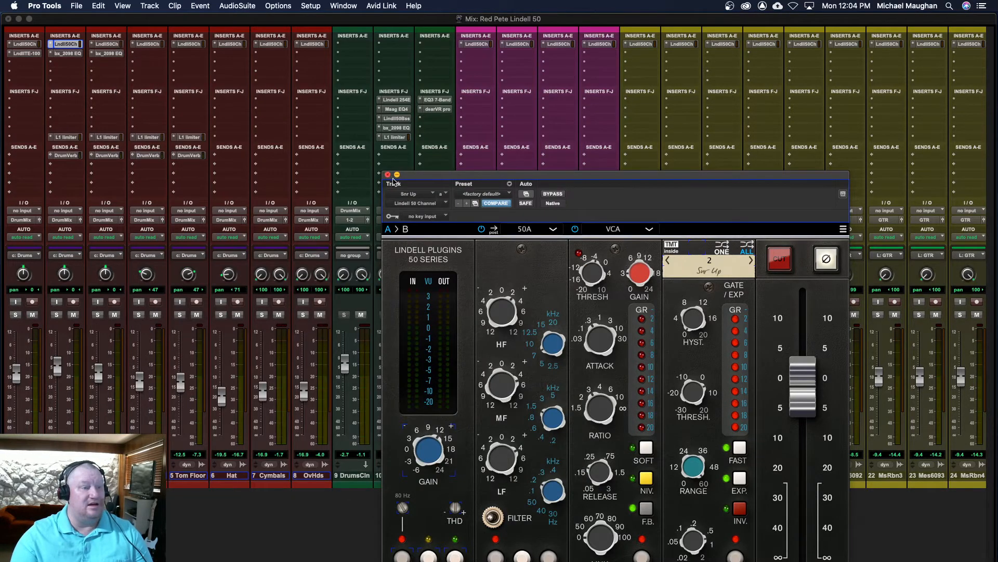
click(387, 175)
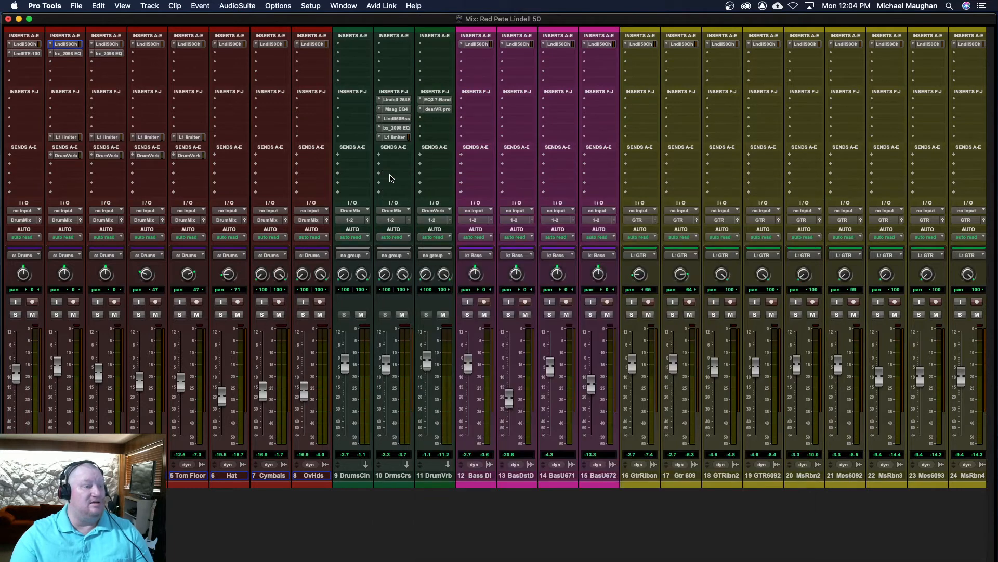
- Solo the drum tracks for playback and open the Lindell 50 Channel insert on the OvHds track
click(222, 315)
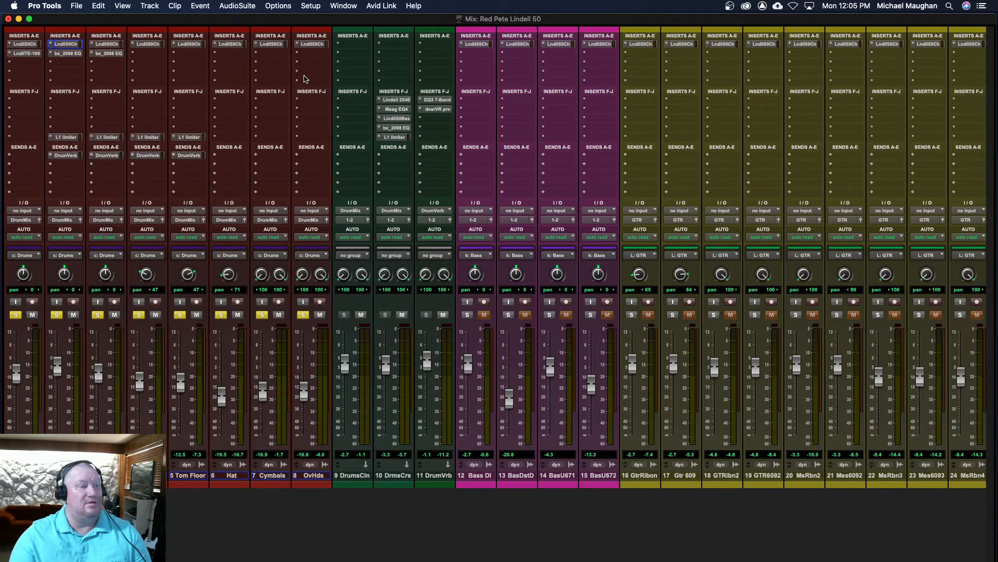
key(space)
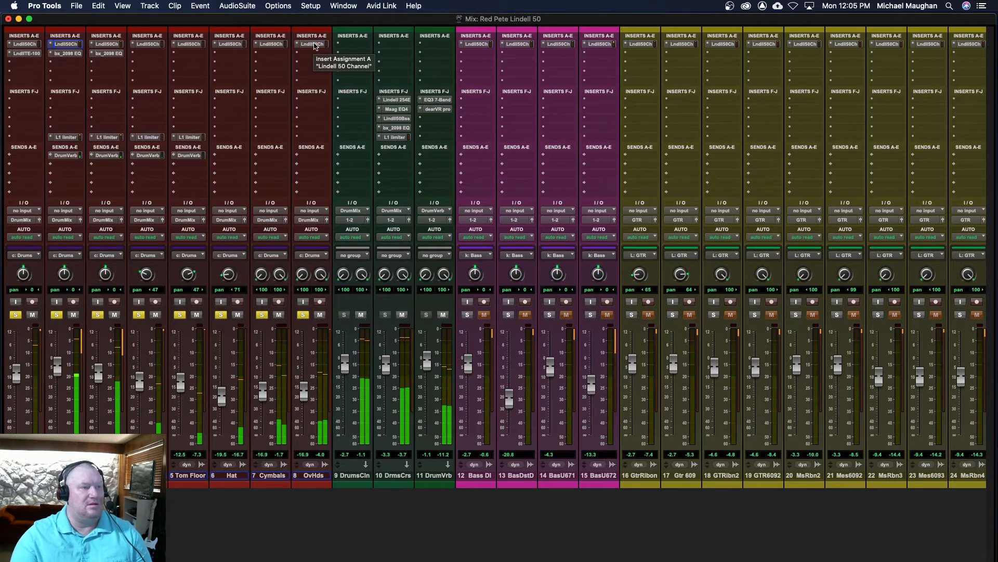
click(312, 44)
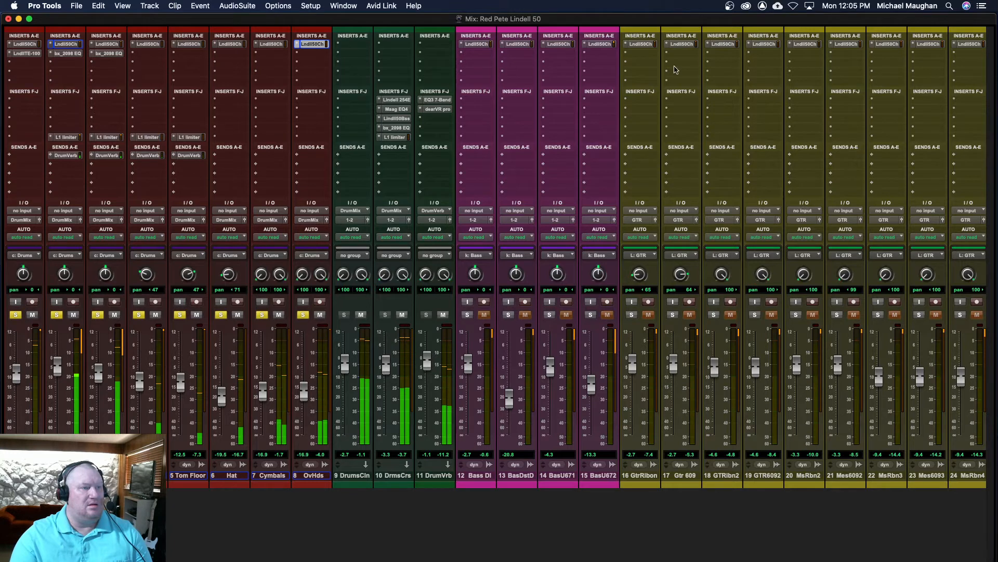
- Compare the soloed drums during playback with every track's Lindell 50 Channel insert bypassed and active, leaving the inserts active
alt+super+click(312, 44)
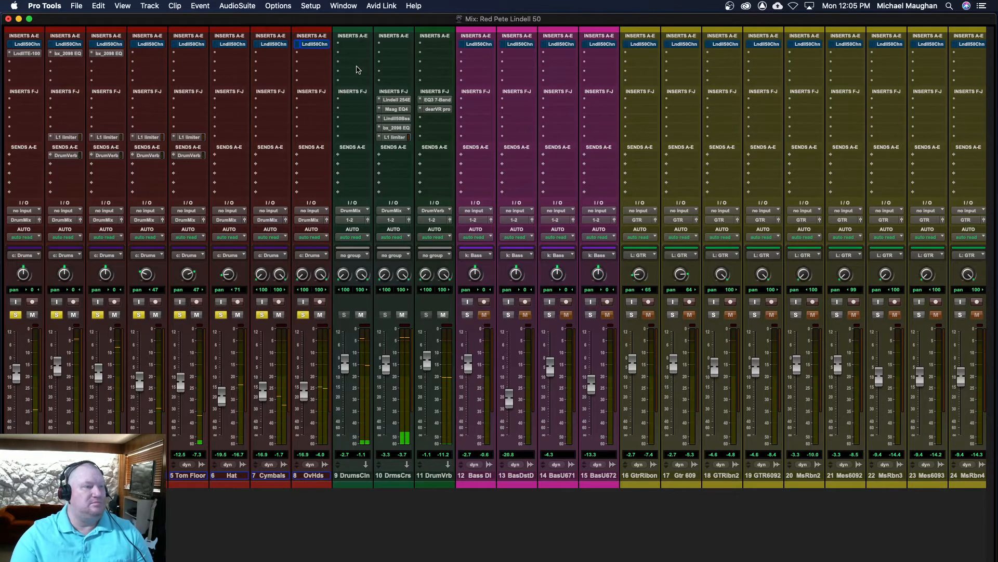
alt+super+click(317, 47)
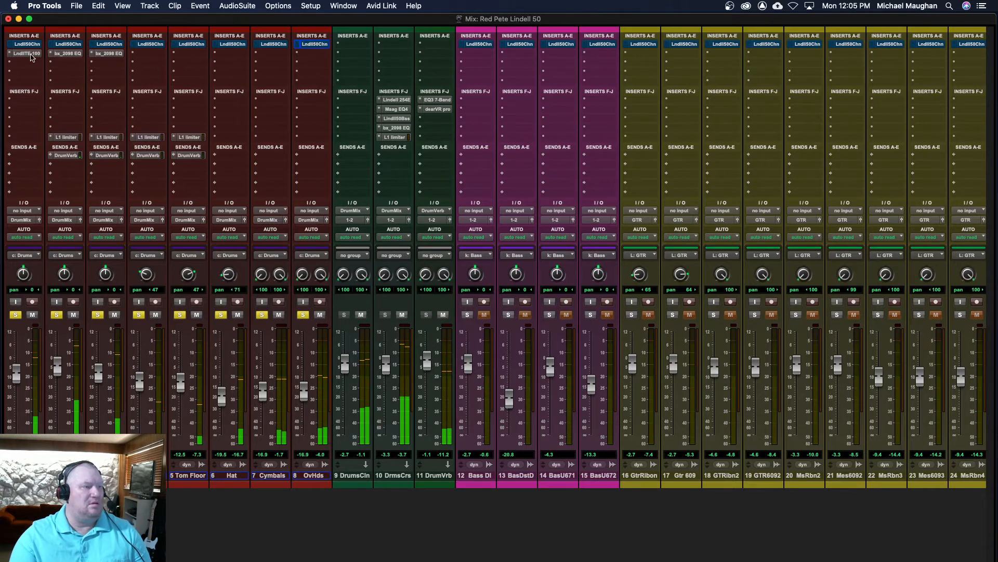
alt+super+click(30, 45)
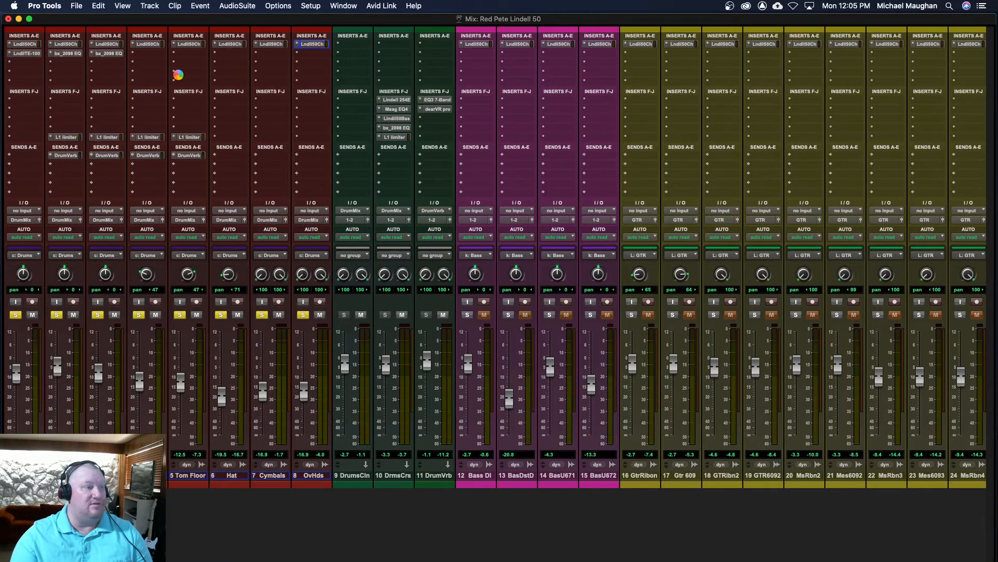
- Examine the Lindell TE-100 equalizer on the Kick track and the bx_2098 EQ on Snr Up, closing each plugin window
click(26, 53)
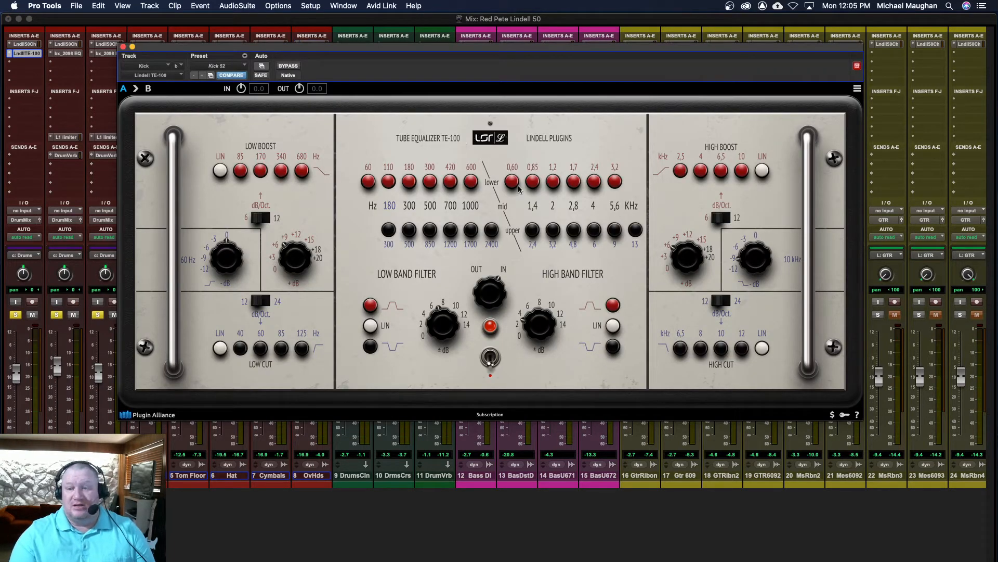
click(123, 48)
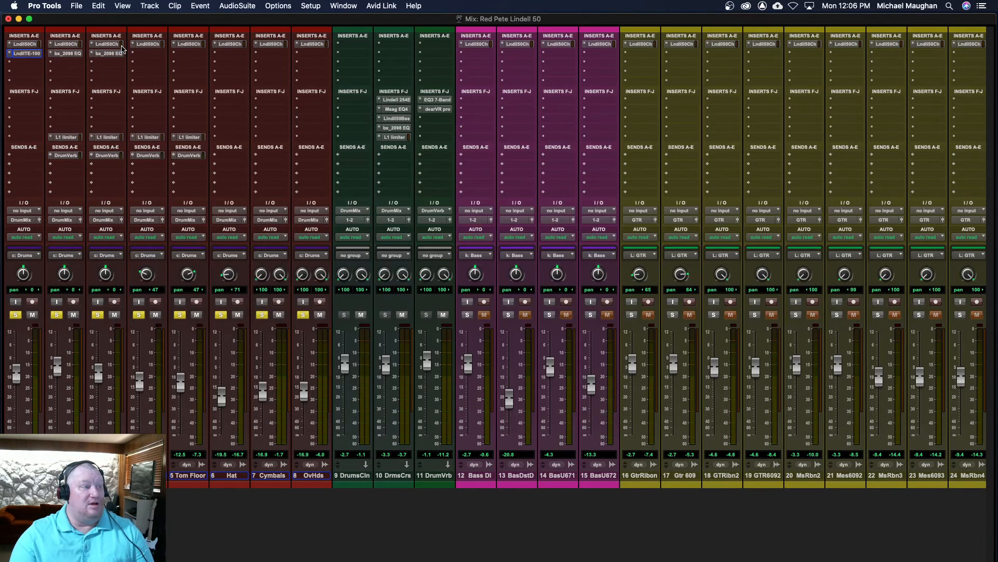
click(68, 53)
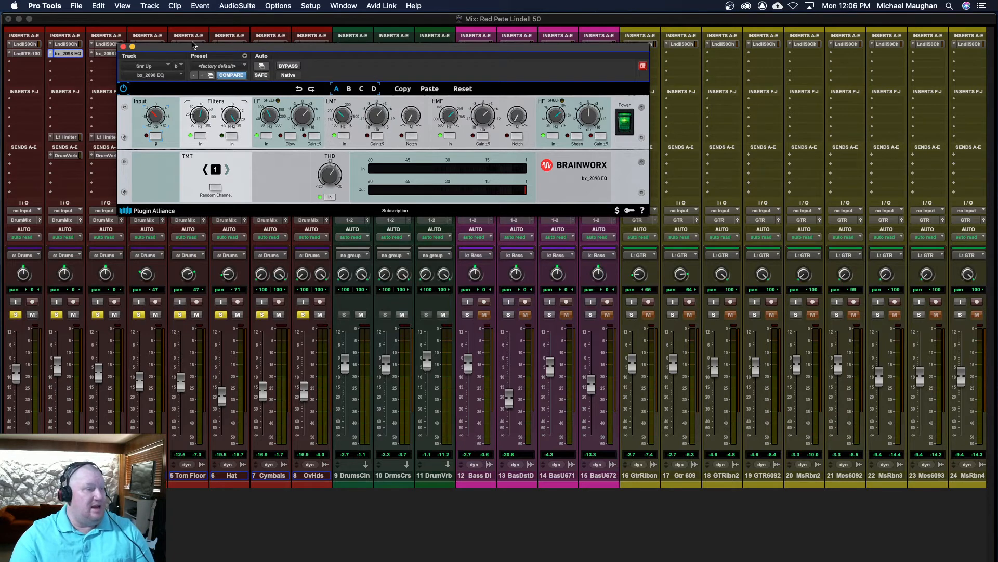
click(123, 48)
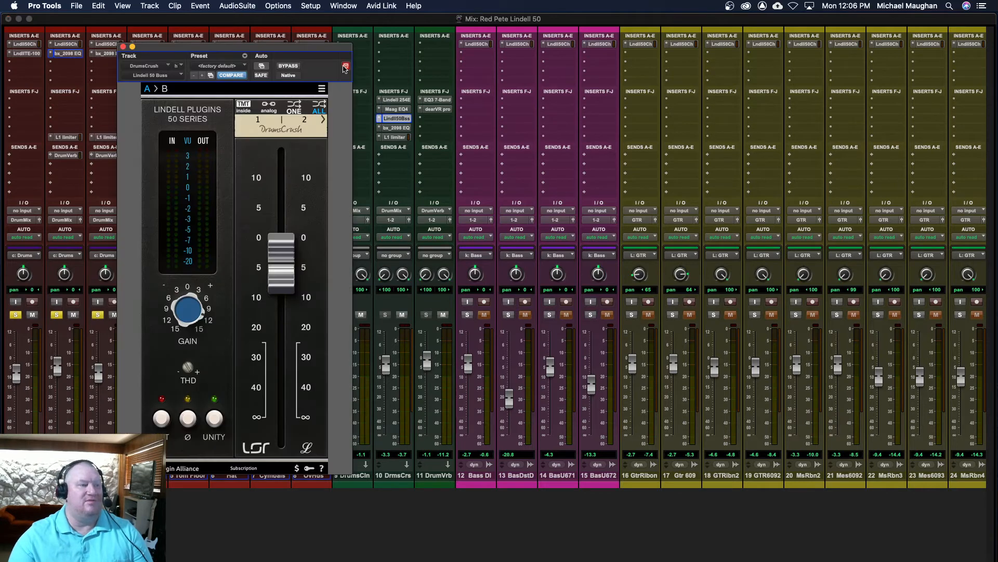
- Audition the drums with the DrumsCrush track's Lindell 50 Buss bypassed and active, and look at its bx_2098 EQ, closing both windows
drag(219, 43, 425, 47)
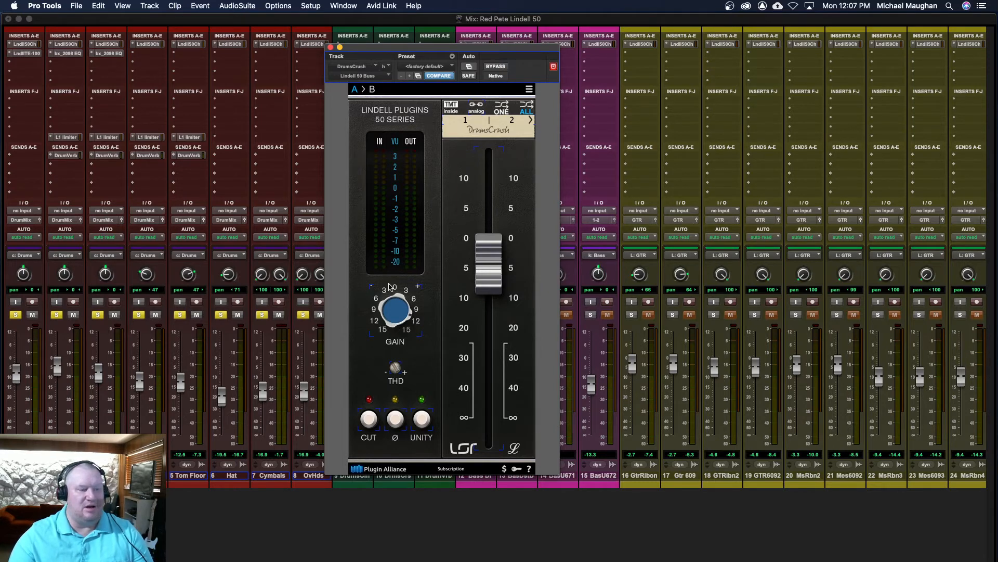
key(space)
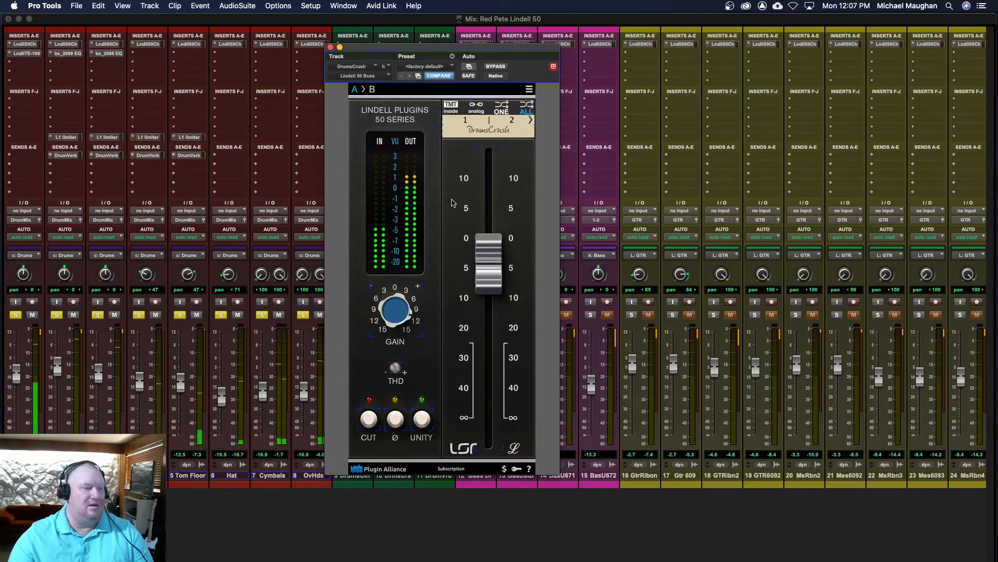
click(495, 67)
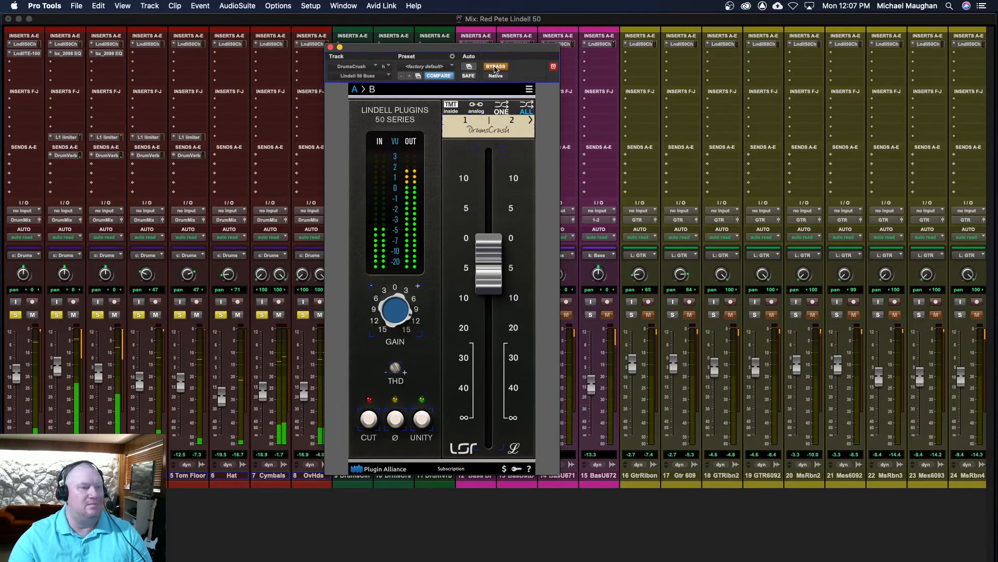
click(494, 67)
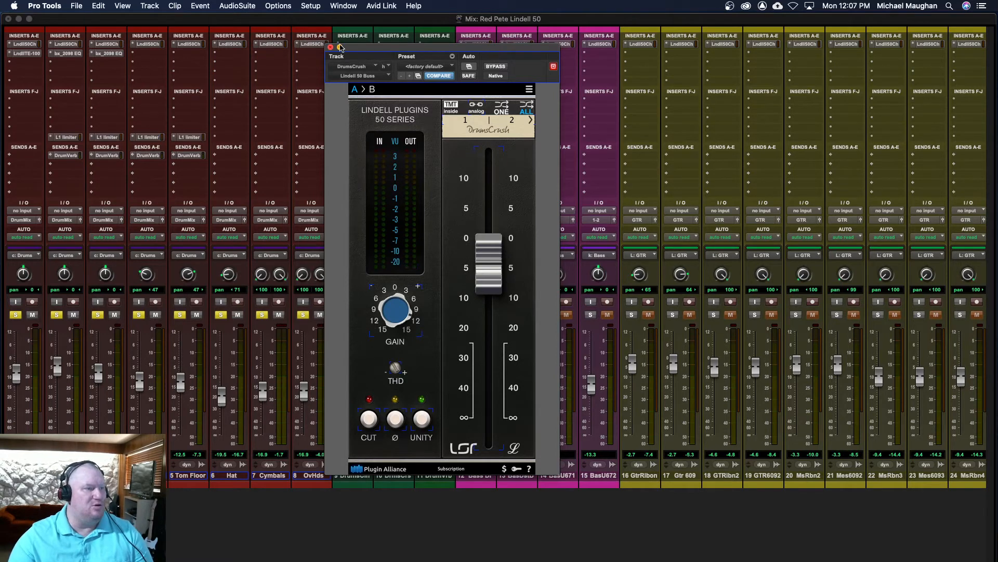
click(331, 48)
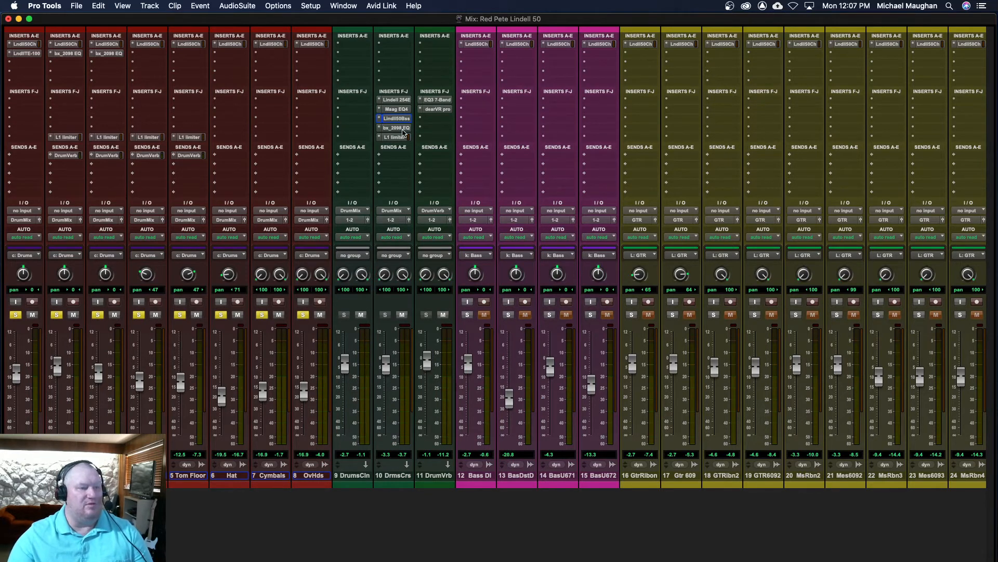
click(395, 128)
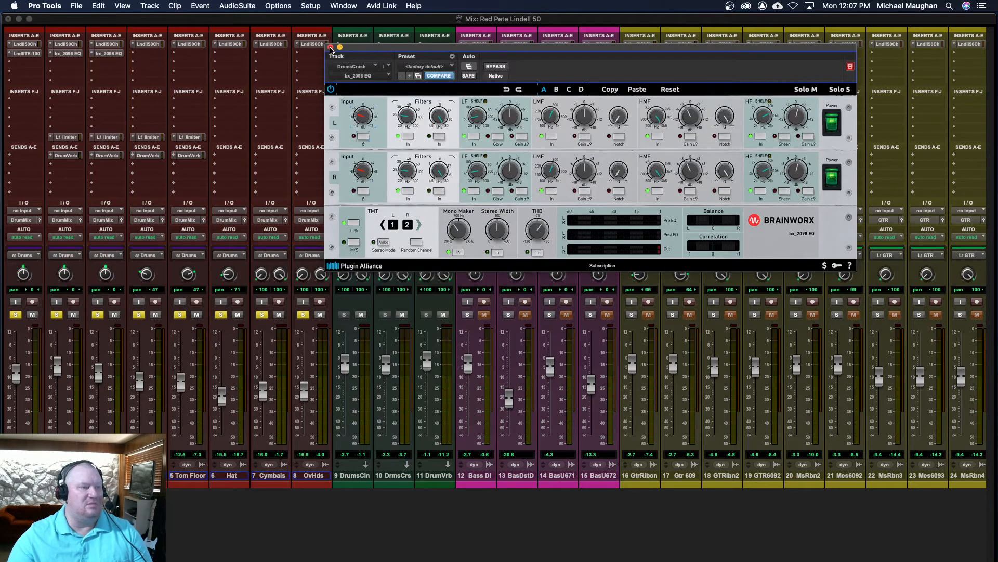
click(331, 48)
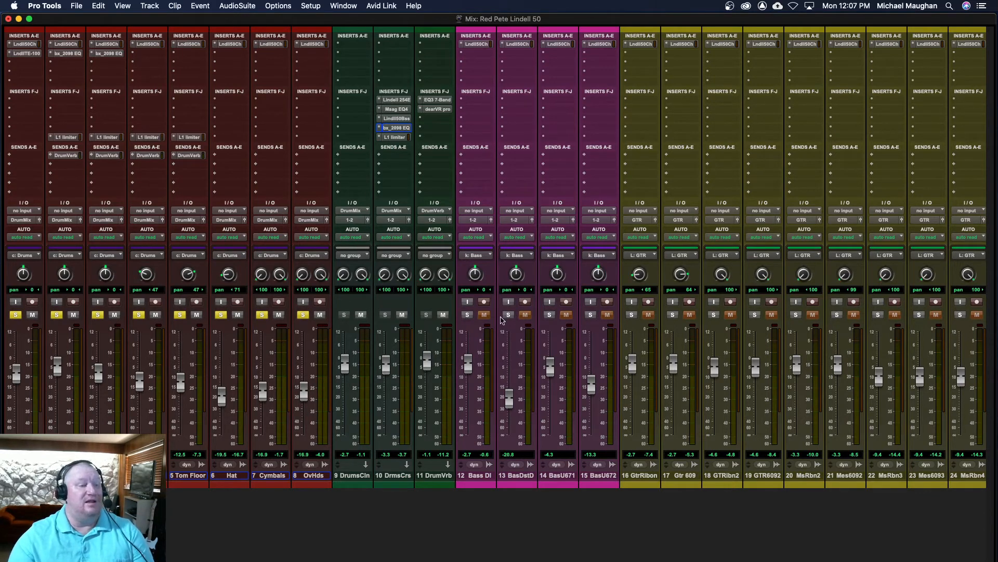
- Solo the bass tracks and compare them during playback with the Lindell 50 Channel inserts bypassed and active
super+click(505, 316)
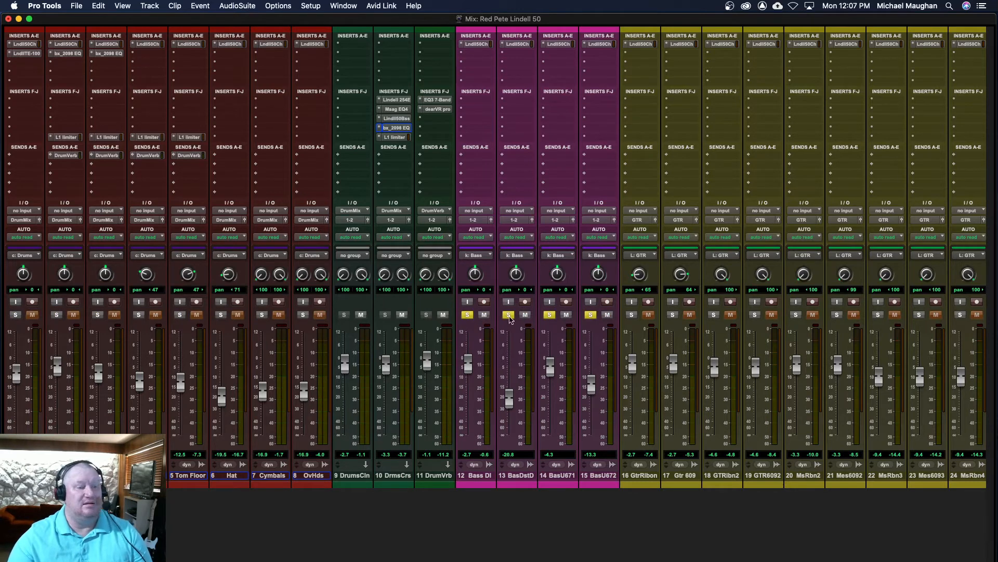
key(space)
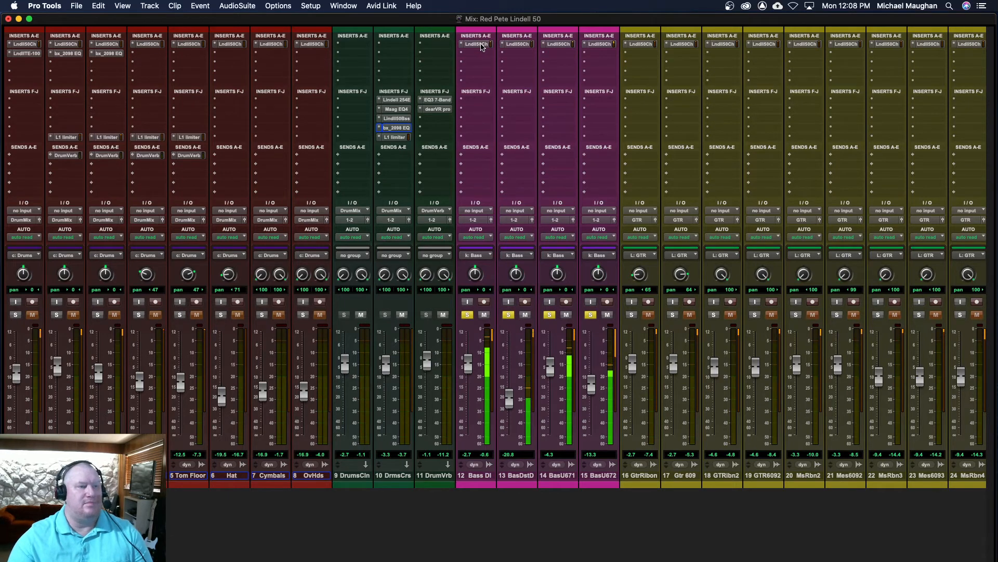
alt+super+click(481, 46)
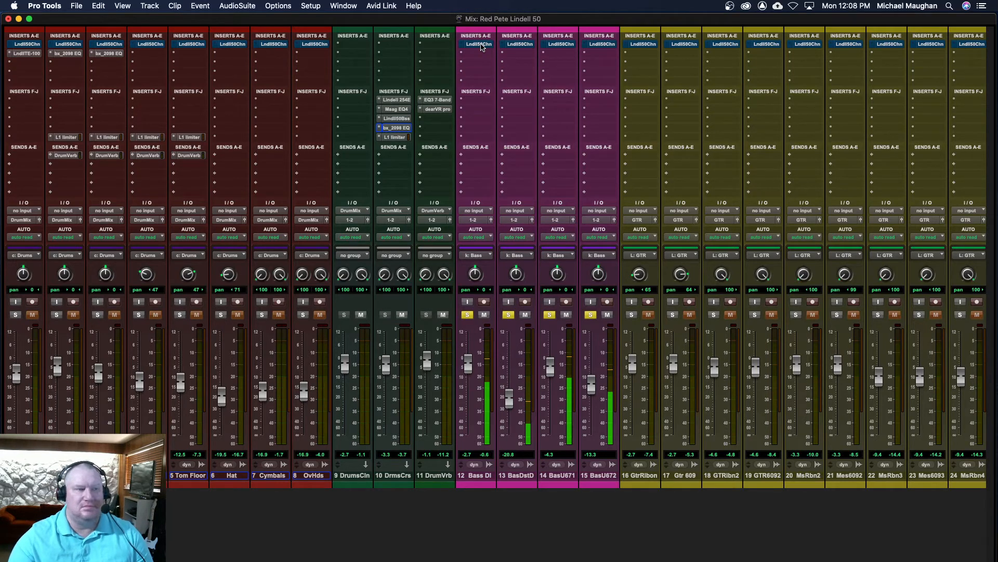
alt+super+click(482, 44)
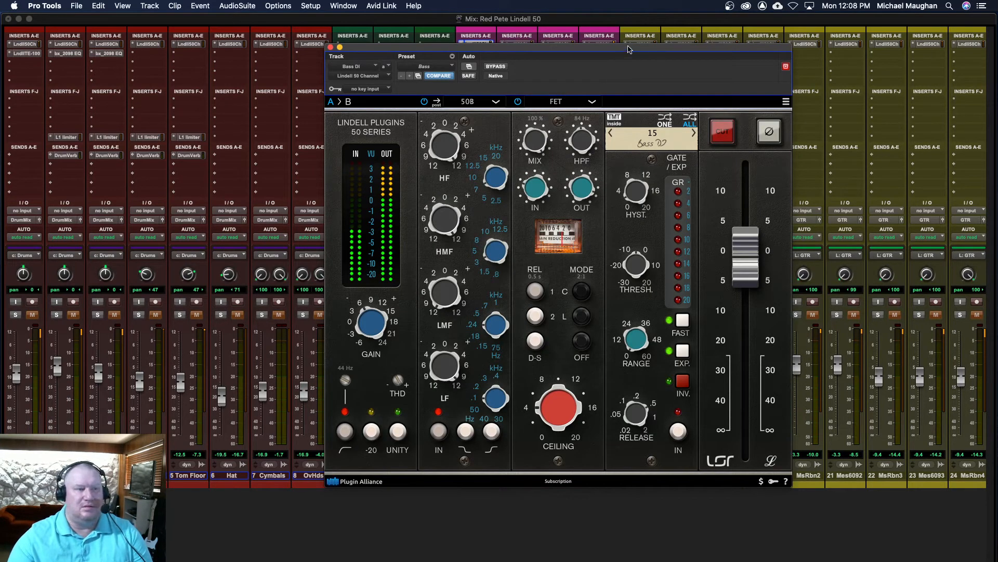
- Examine the Lindell 50 Channel settings on the Bass DI track, moving the plugin window clear of its insert before closing it
drag(628, 50, 668, 68)
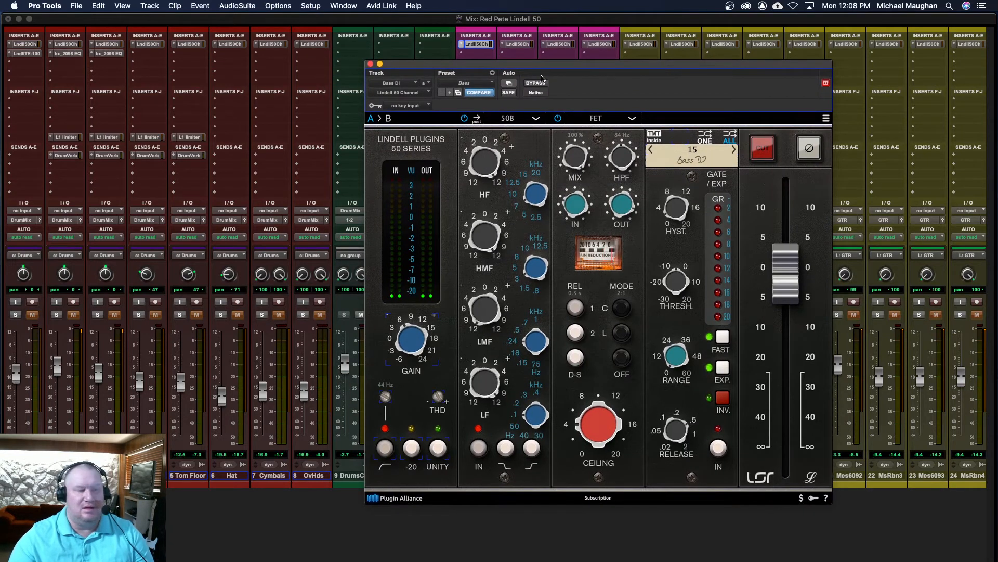
drag(580, 66, 511, 62)
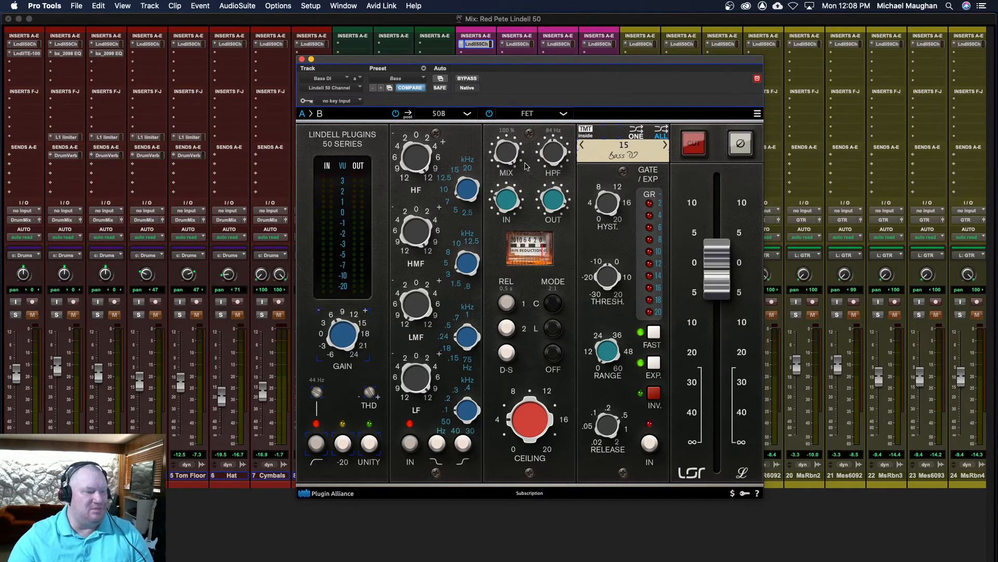
click(303, 60)
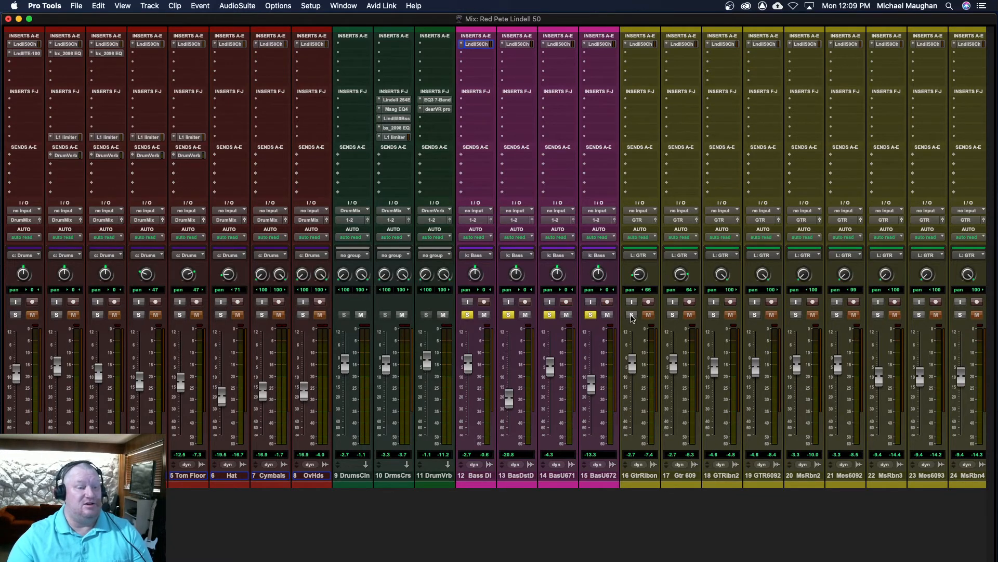
- Solo the guitar tracks, play them with the Lindell 50 Channel inserts bypassed and active for comparison, and stop playback
click(632, 315)
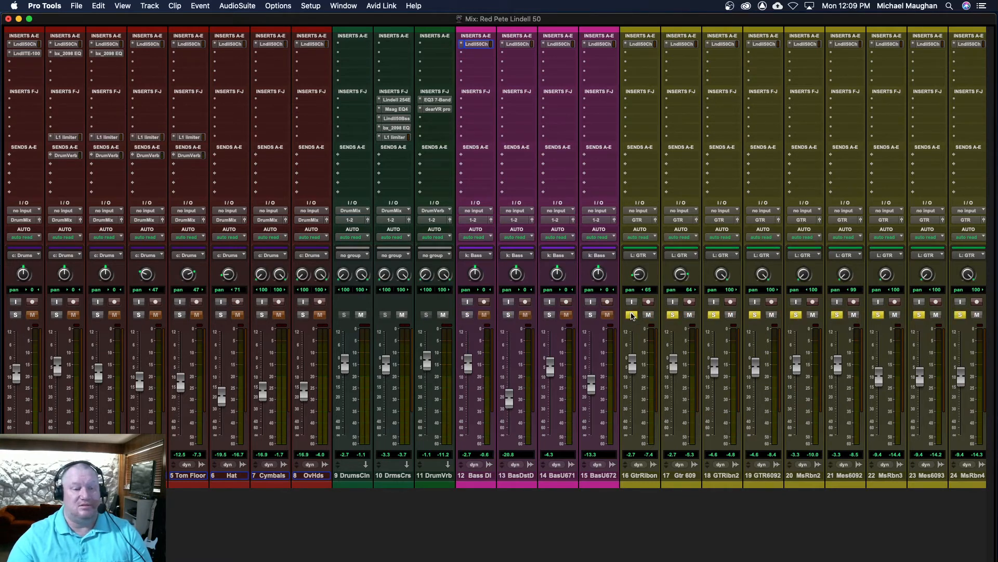
scroll(712, 484, right, 5)
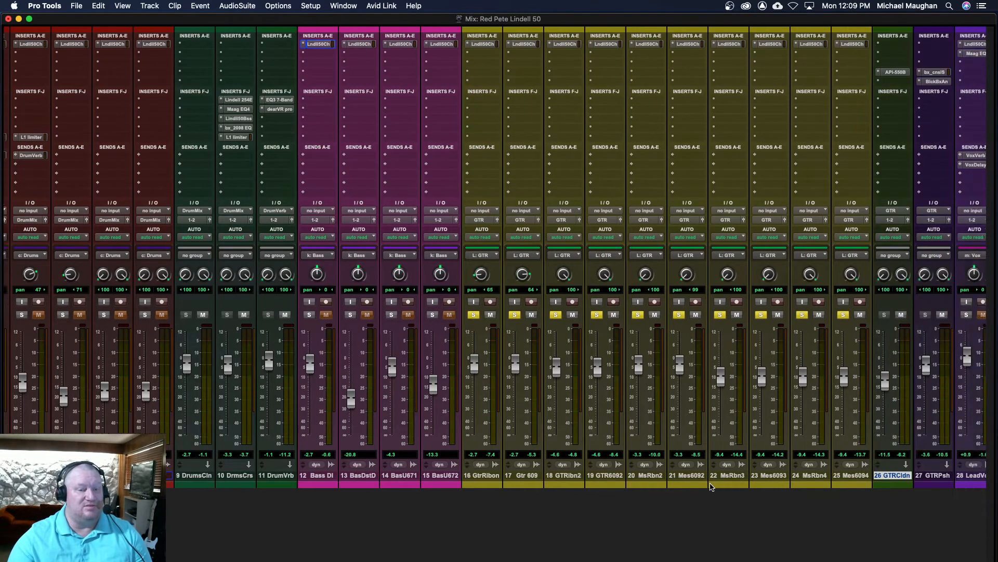
scroll(713, 487, right, 4)
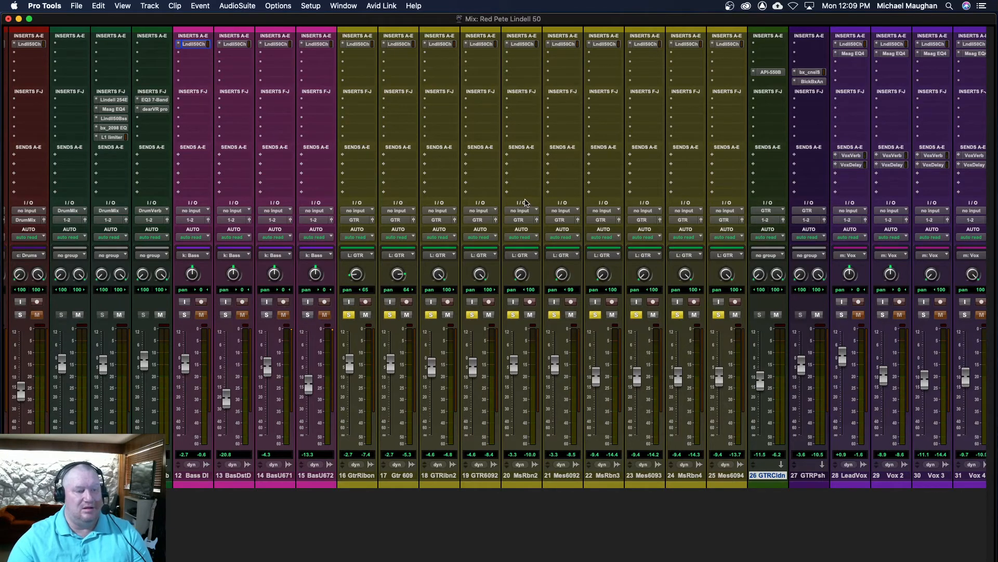
key(space)
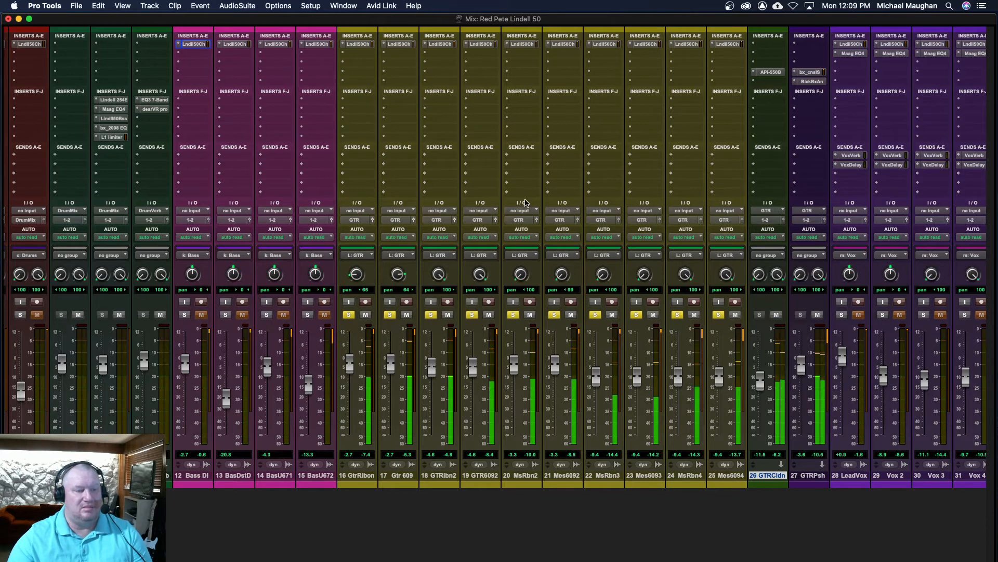
alt+super+click(489, 46)
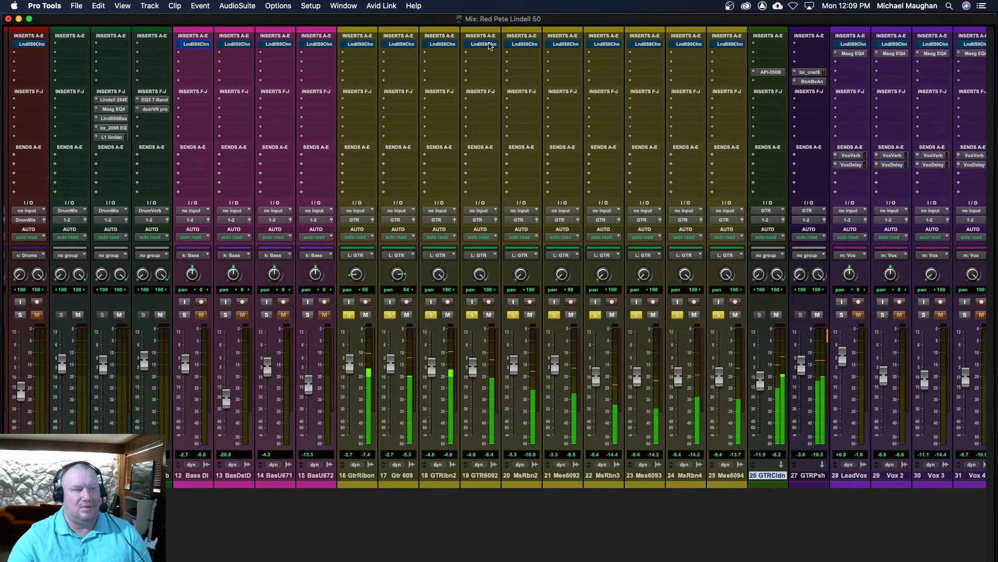
alt+super+click(488, 46)
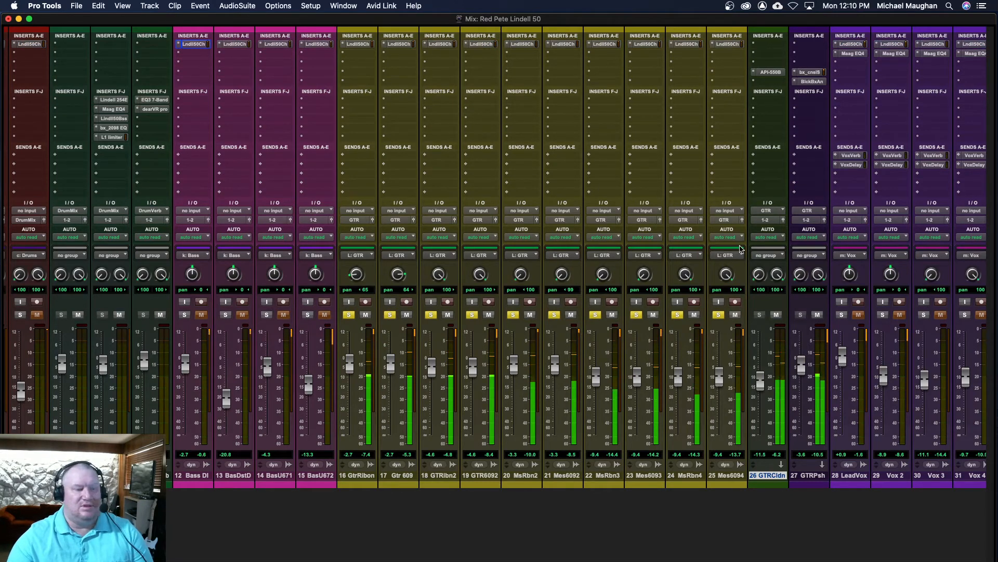
key(space)
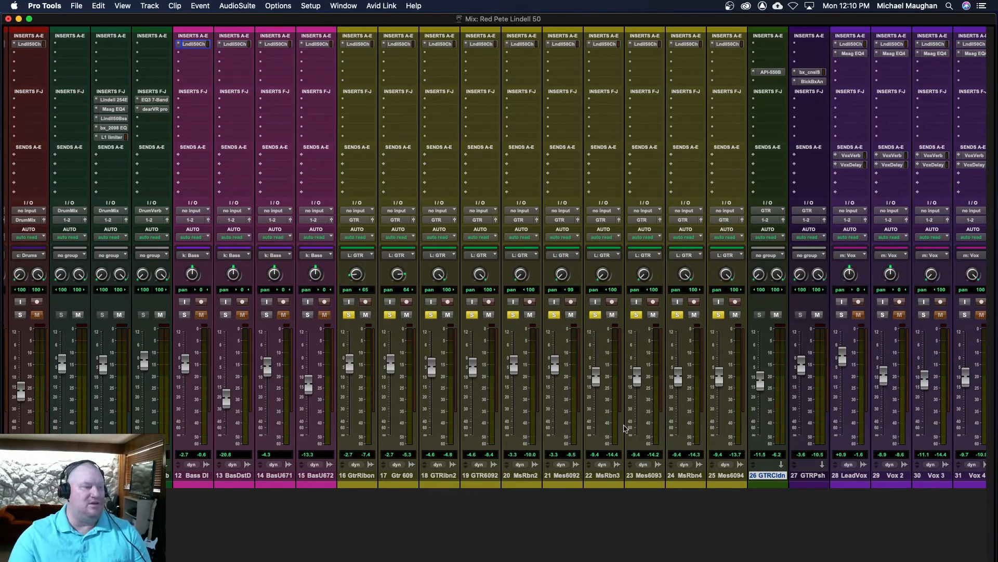
- Add the bass tracks to the soloed guitars, compare them during playback with the Lindell 50 Channel inserts bypassed and active, and stop
click(308, 315)
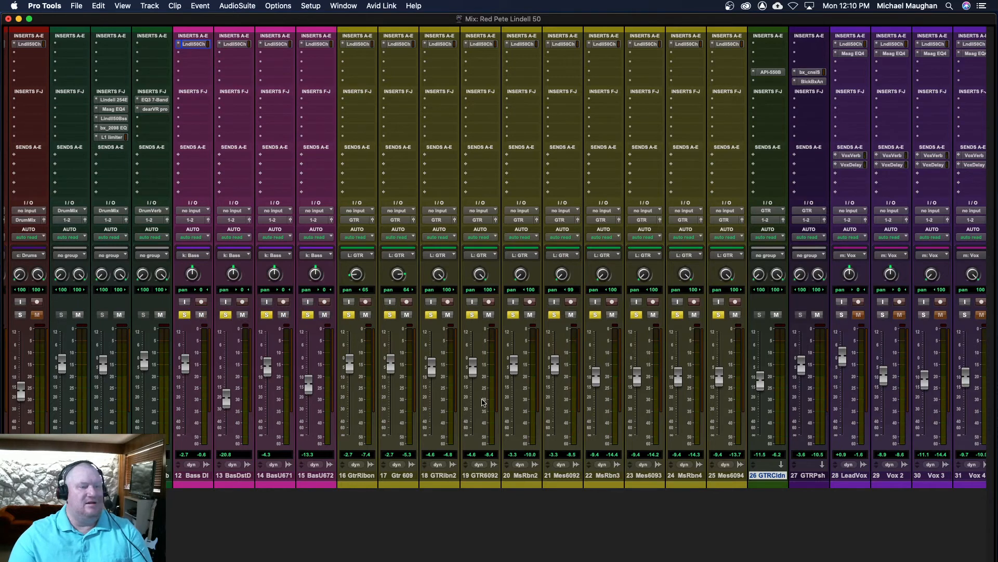
key(space)
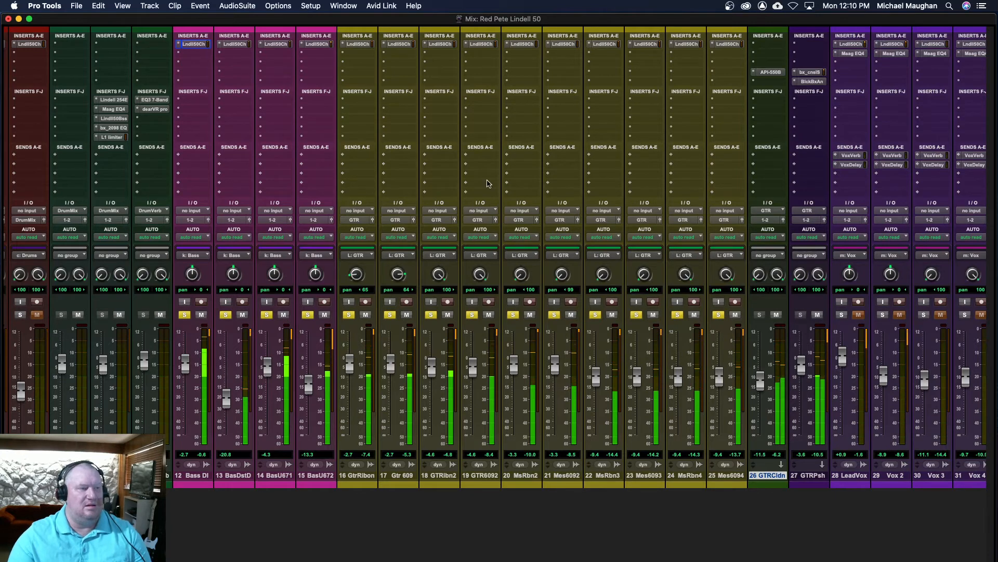
click(440, 45)
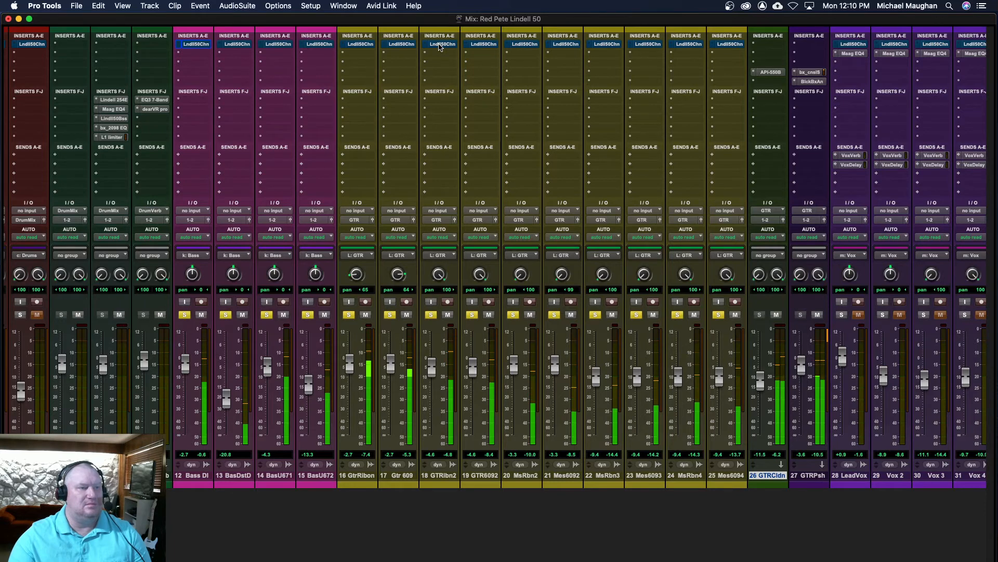
alt+super+click(440, 45)
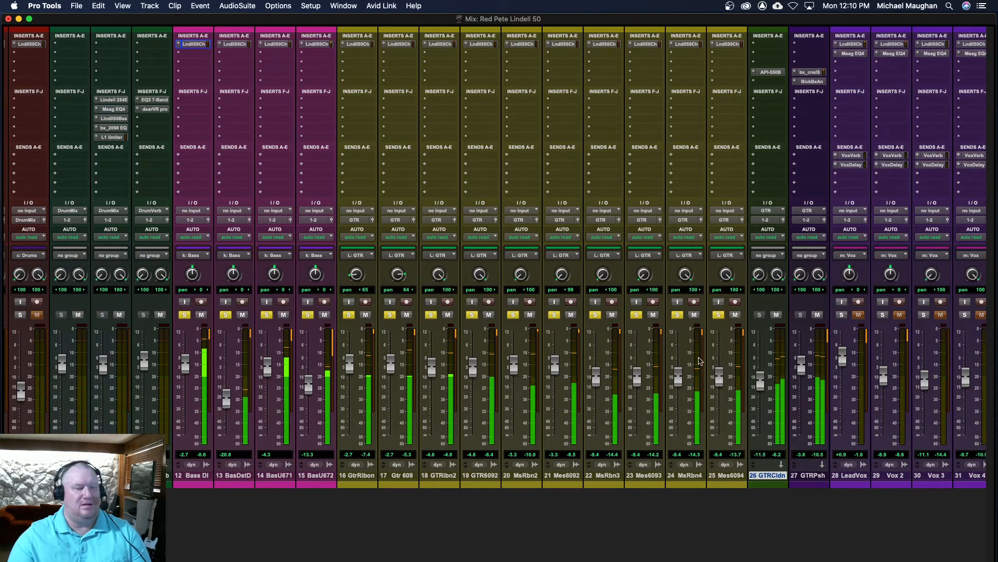
key(space)
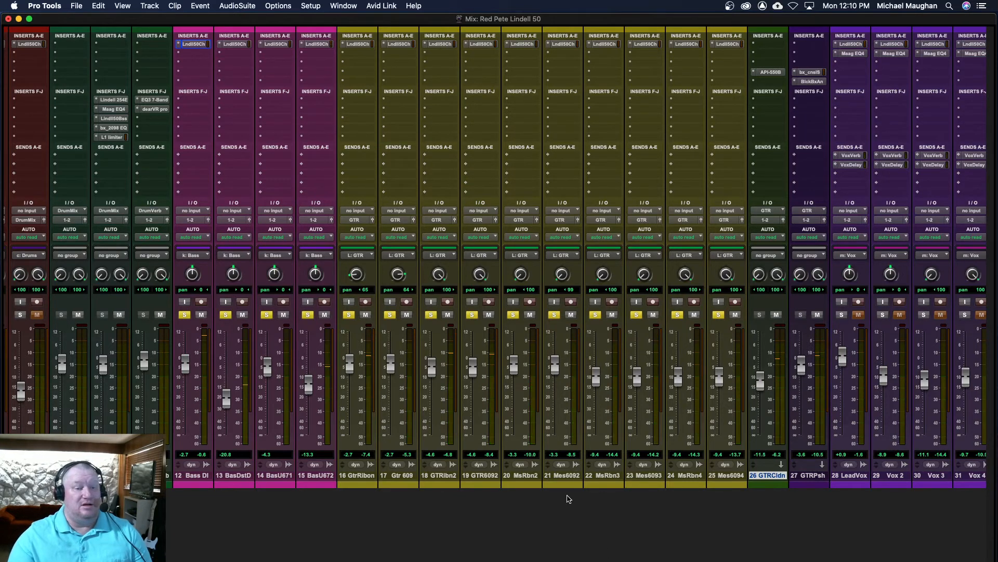
- Solo only the Piano track and compare it during playback with its Lindell 50 Channel insert active and bypassed
scroll(568, 499, right, 10)
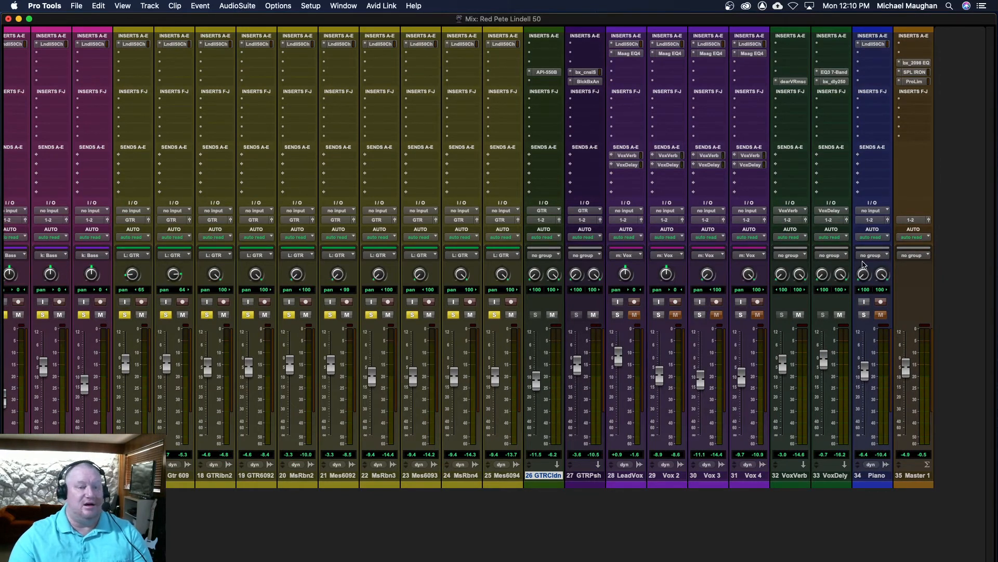
click(865, 315)
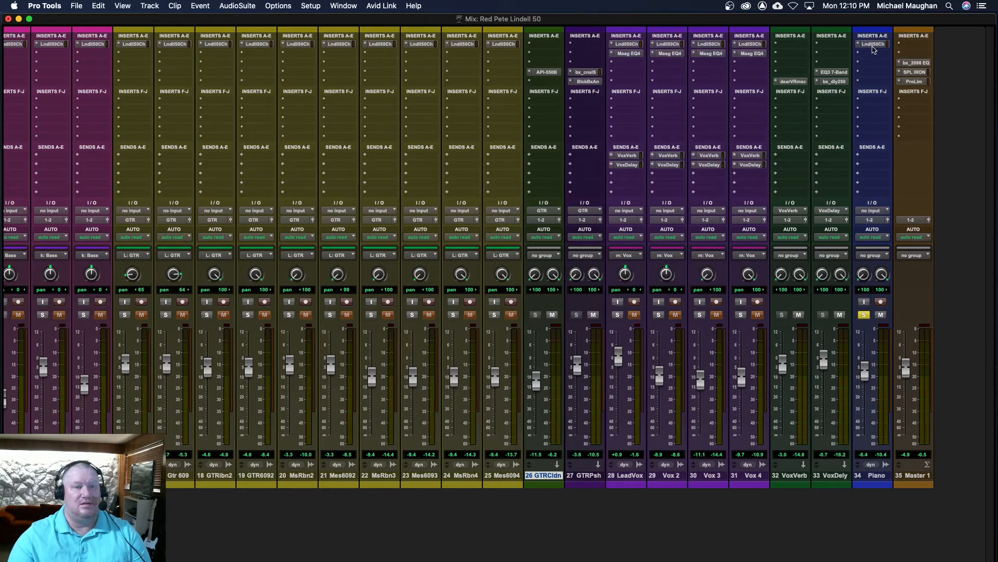
key(space)
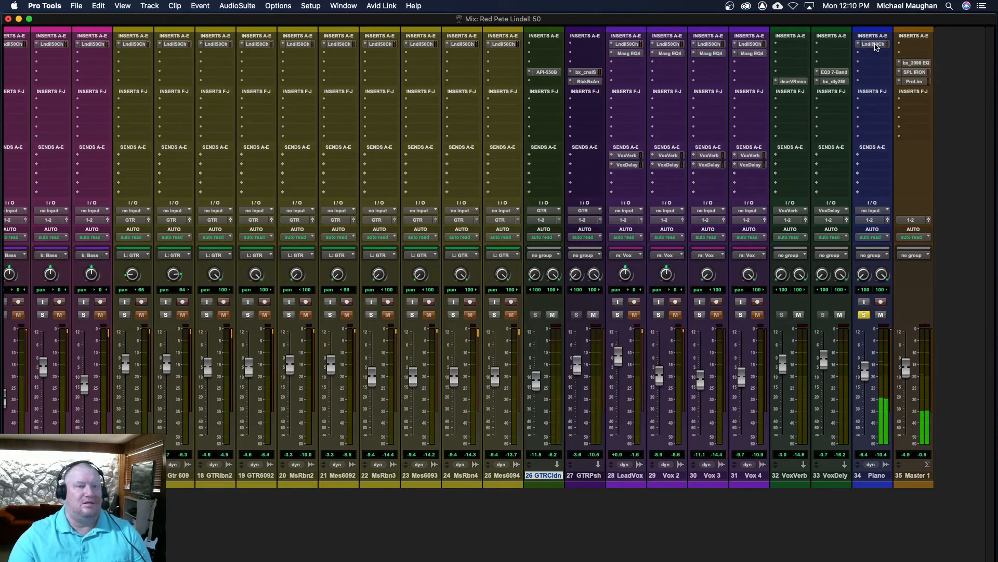
super+click(875, 46)
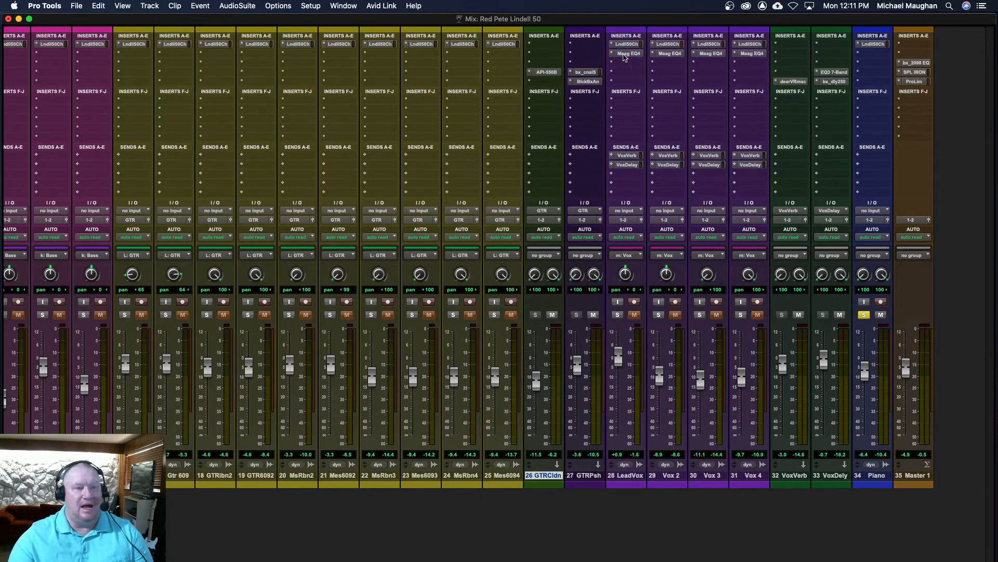
- Examine the Maag EQ4 settings on the LeadVox track, closing the plugin window when done
click(628, 54)
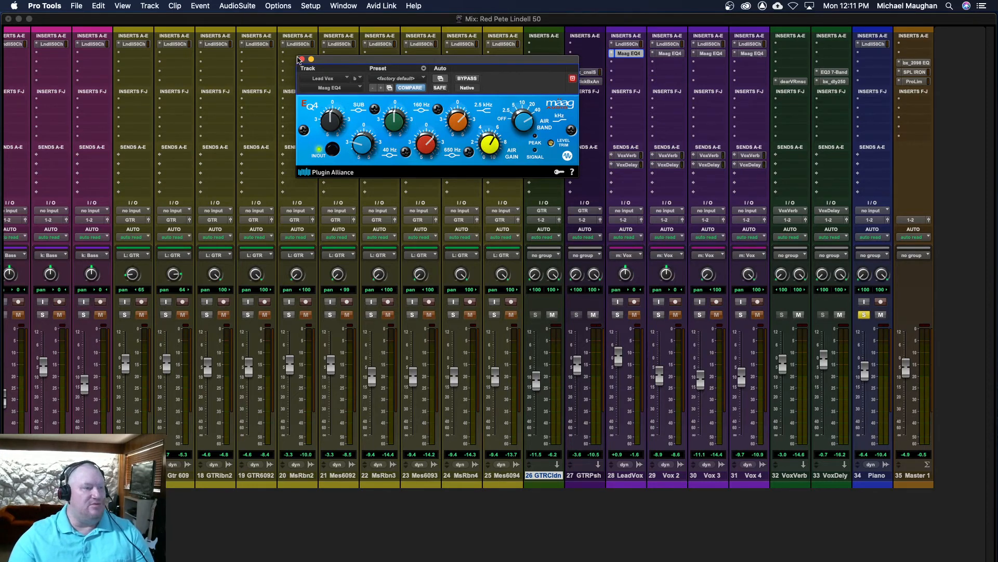
click(302, 59)
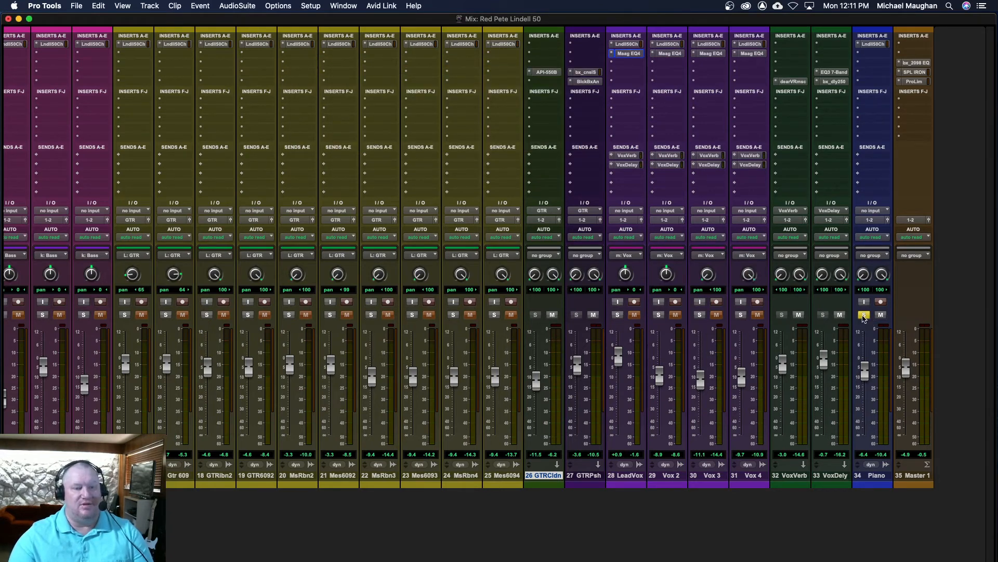
- Unsolo the Piano track, compare the full mix during playback with all Lindell 50 Channel inserts repeatedly bypassed and active, and stop
click(863, 315)
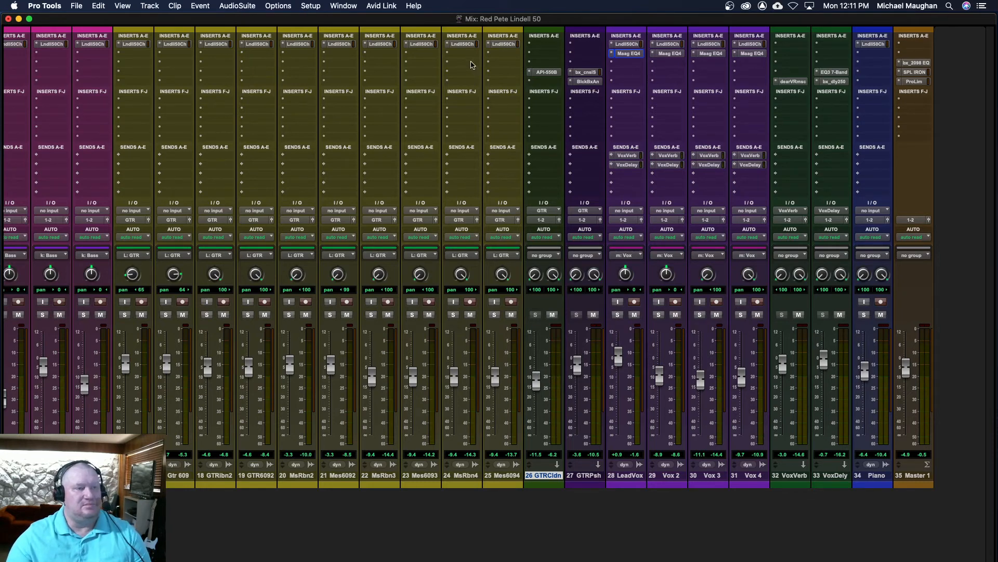
key(space)
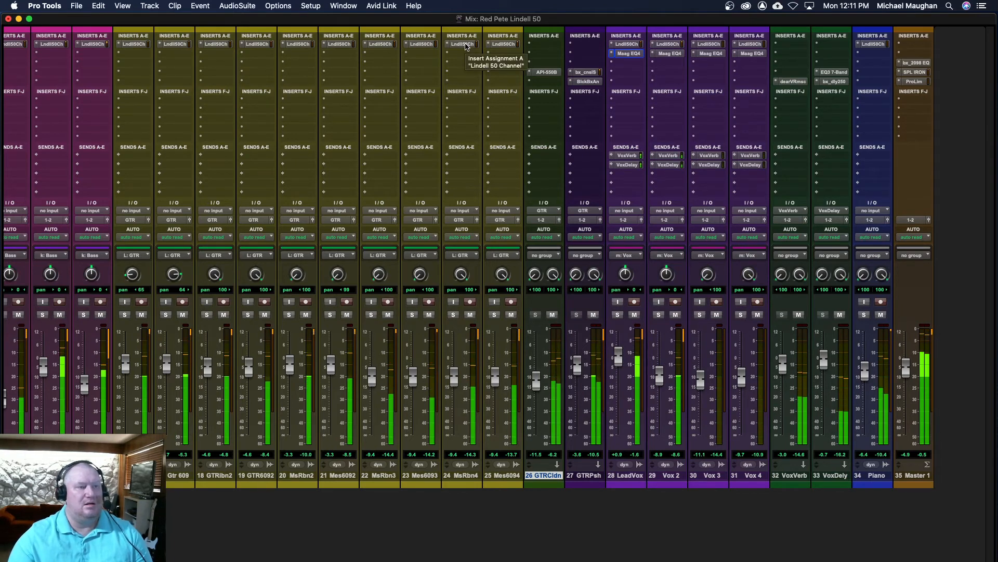
alt+super+click(465, 45)
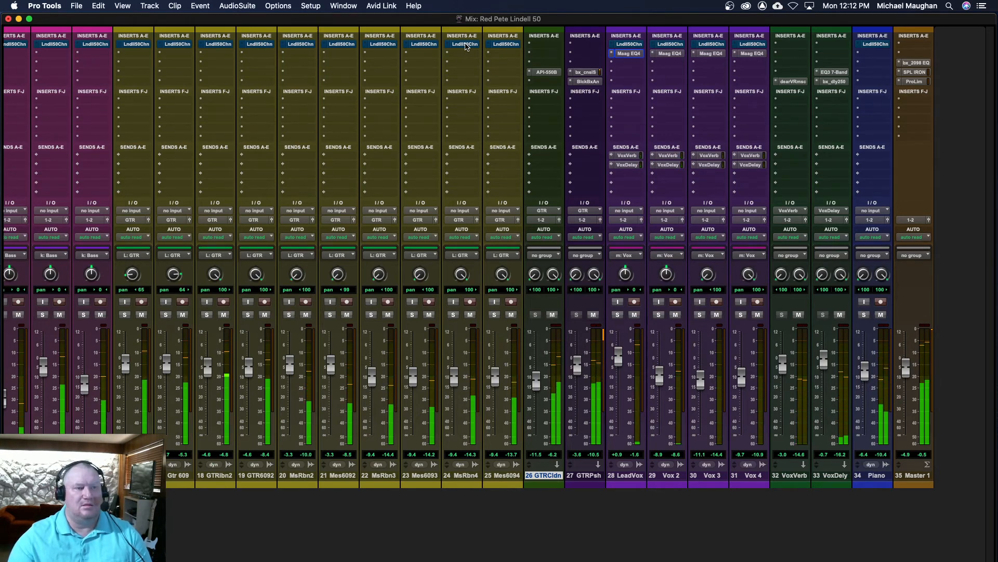
alt+super+click(466, 45)
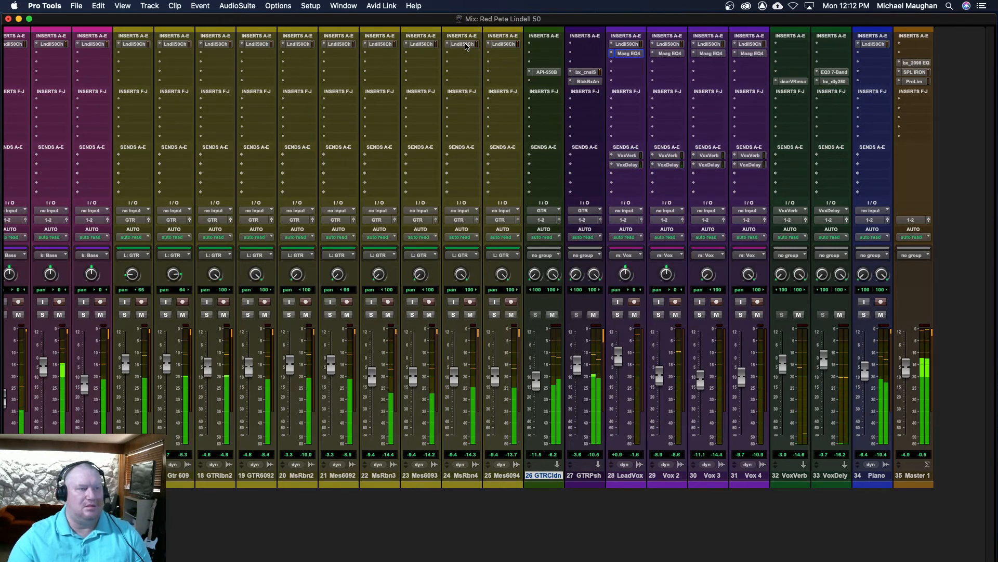
alt+super+click(464, 44)
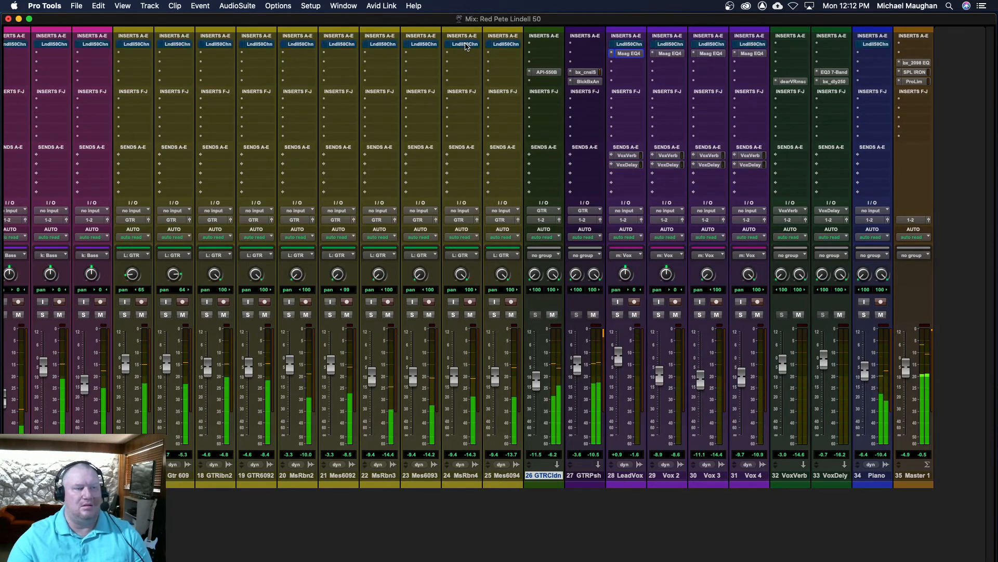
alt+super+click(464, 44)
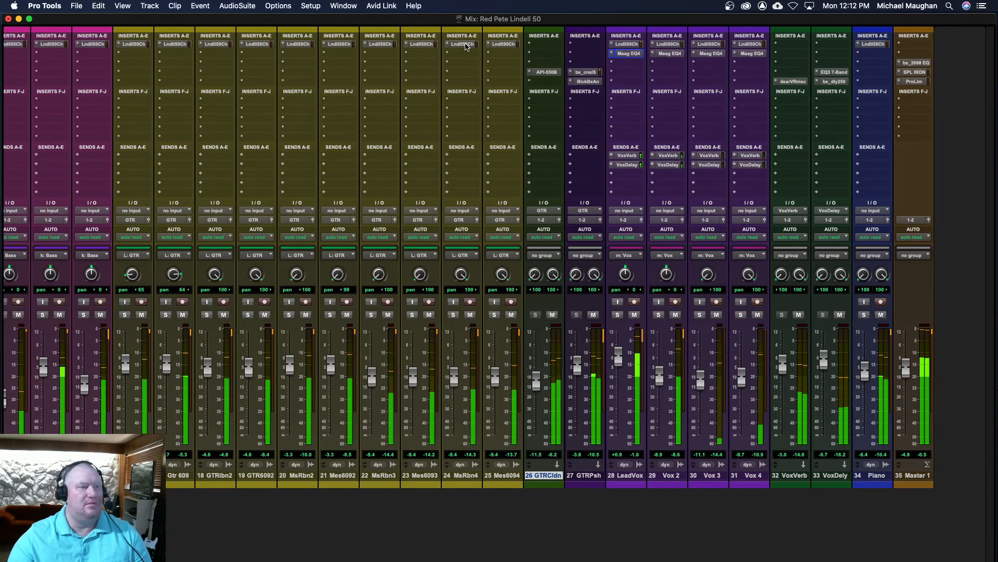
alt+super+click(464, 45)
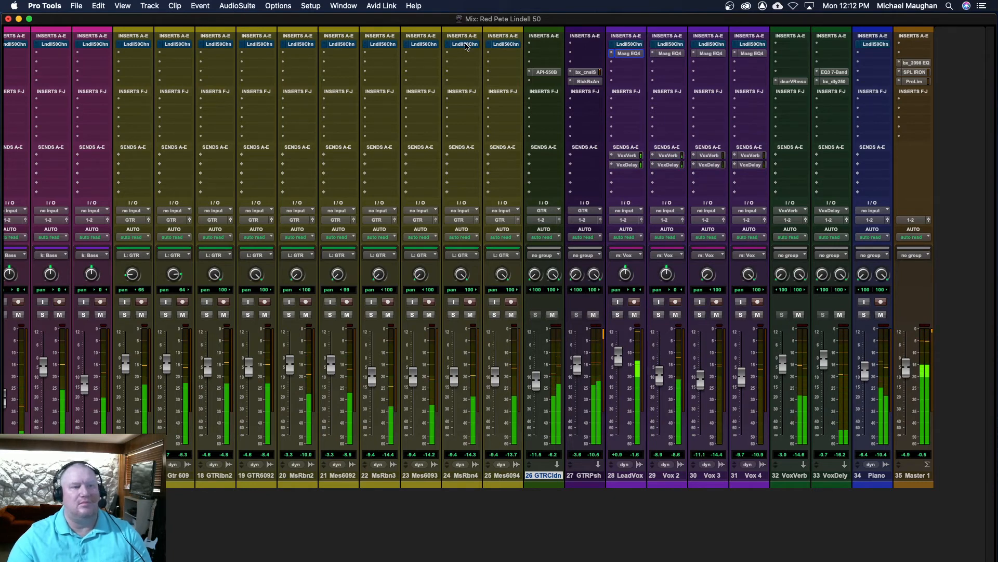
alt+super+click(465, 45)
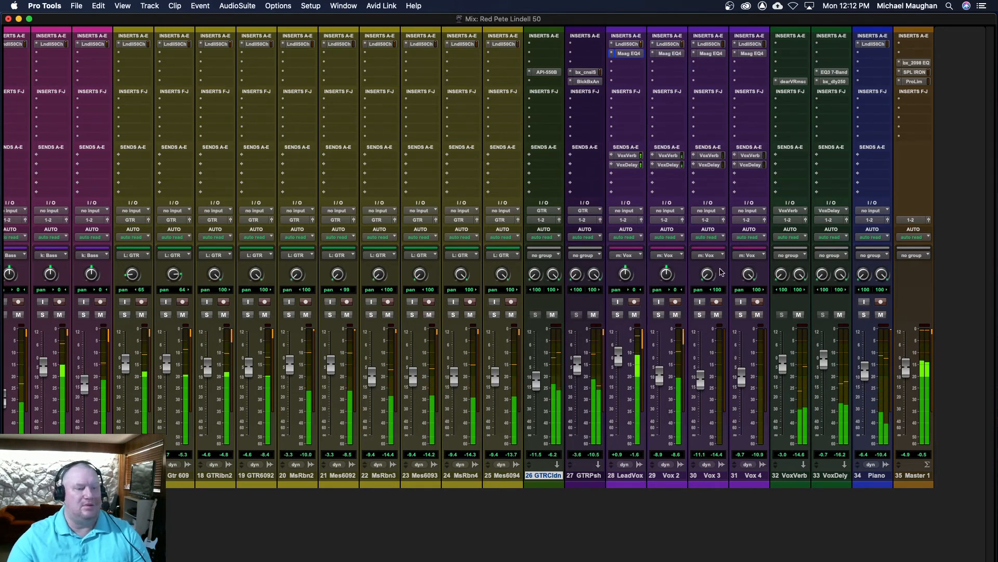
key(space)
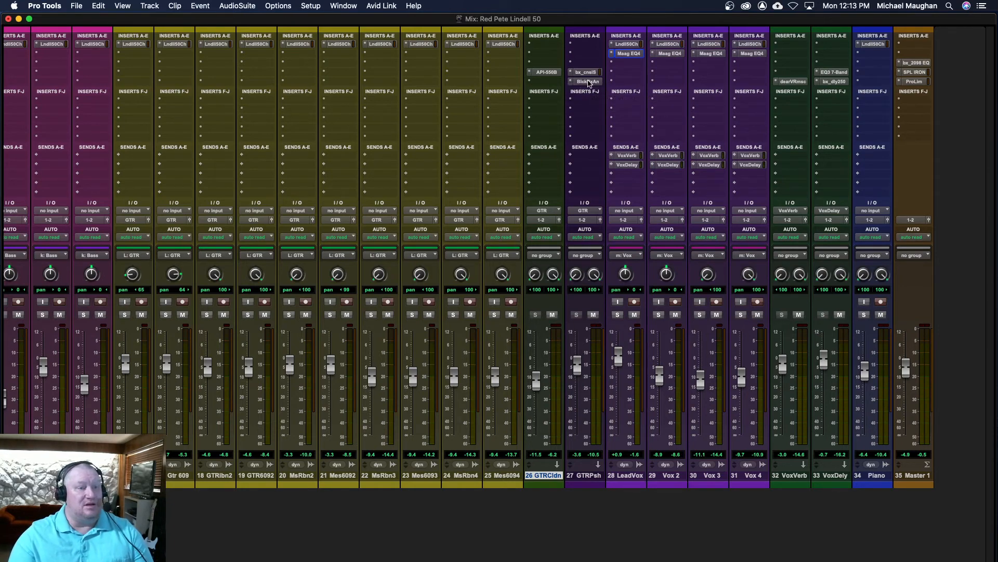
- Examine the Black Box HG-2 on GTRPush, bx_delay 2500 on VoxDelay and SPL IRON on Master 1, closing each plugin window
click(587, 82)
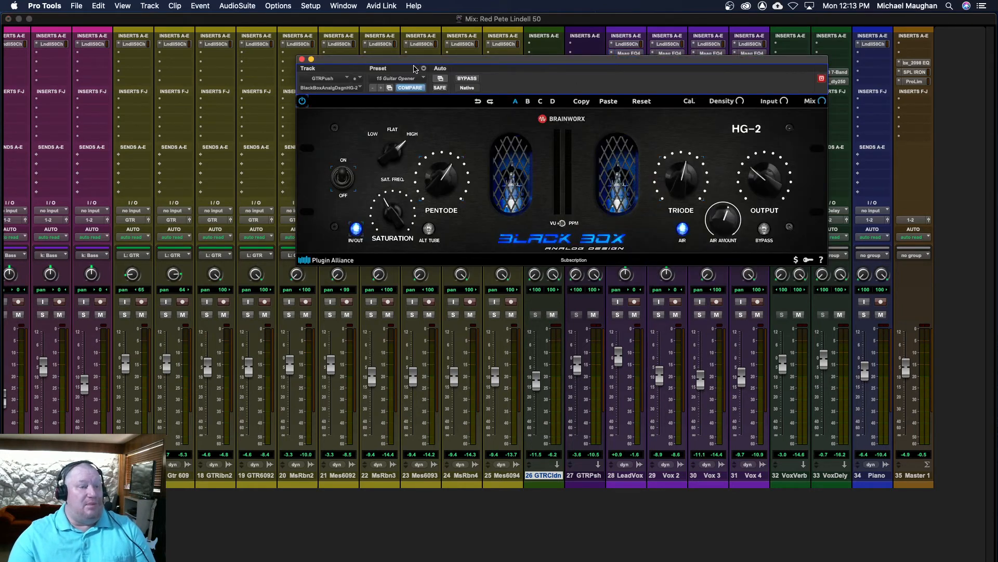
click(302, 61)
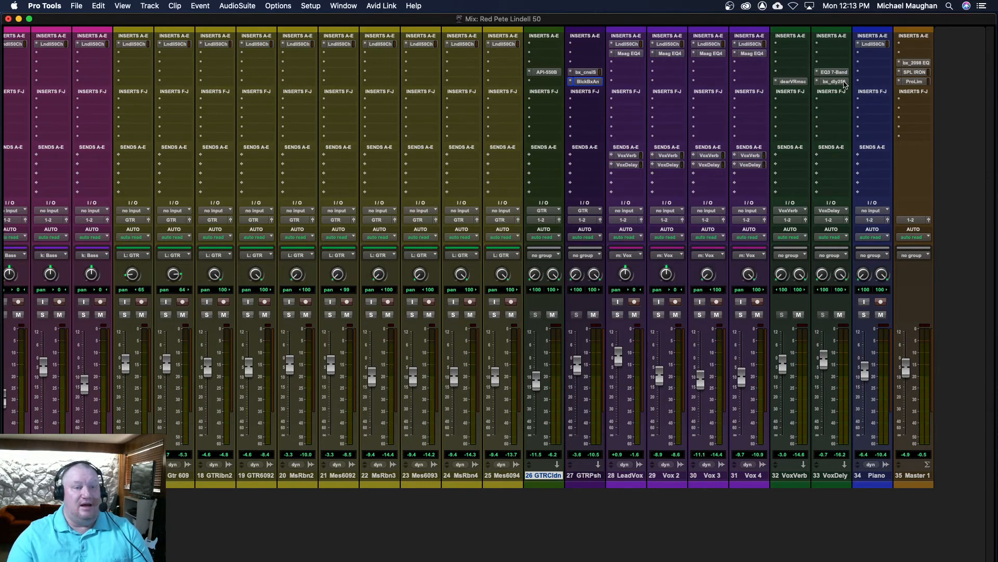
click(843, 83)
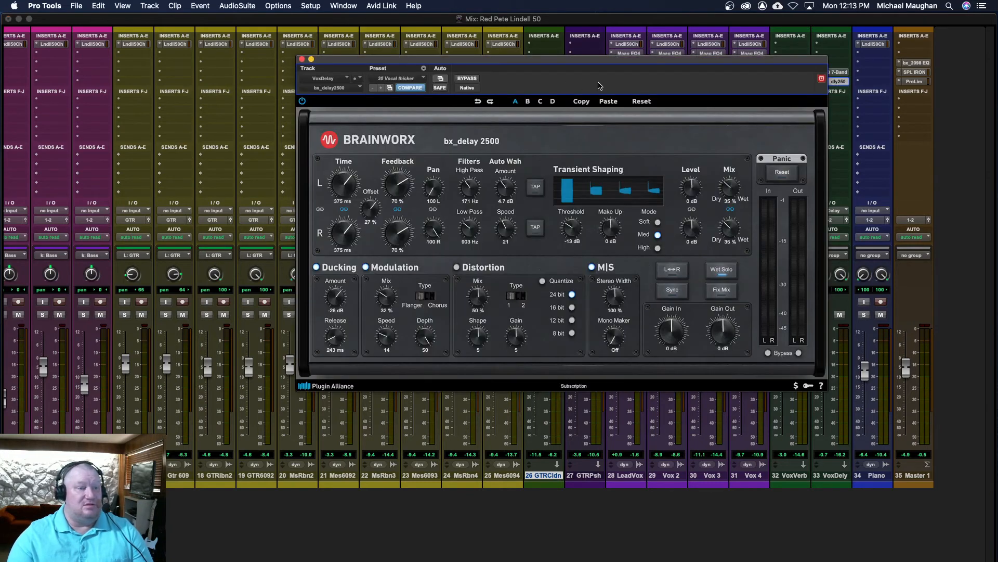
click(301, 59)
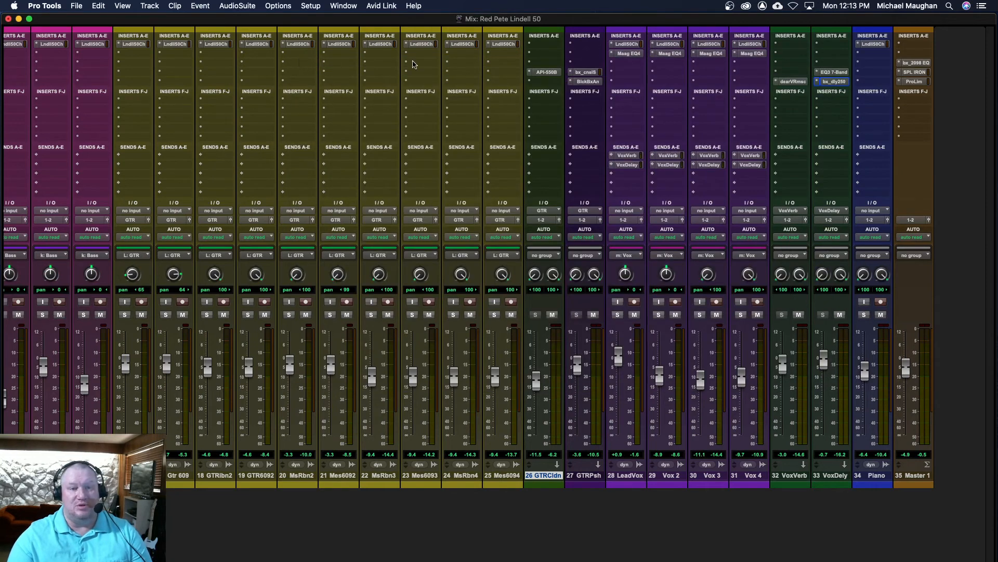
click(914, 71)
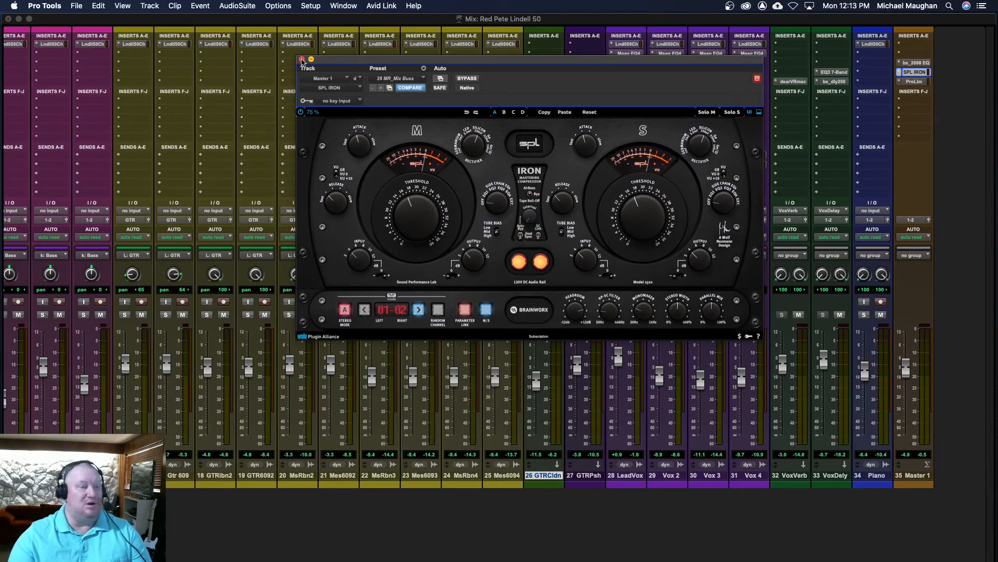
click(302, 60)
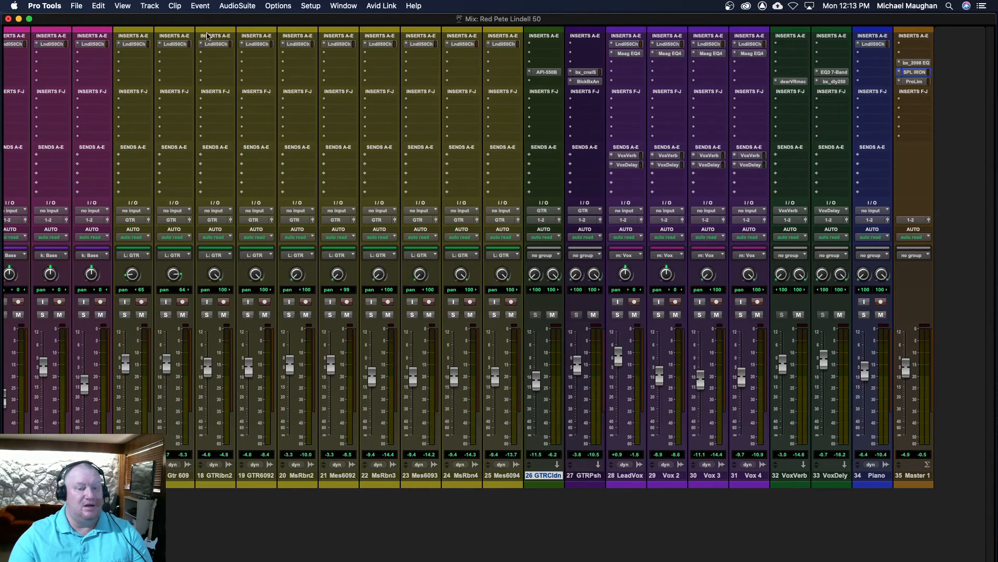